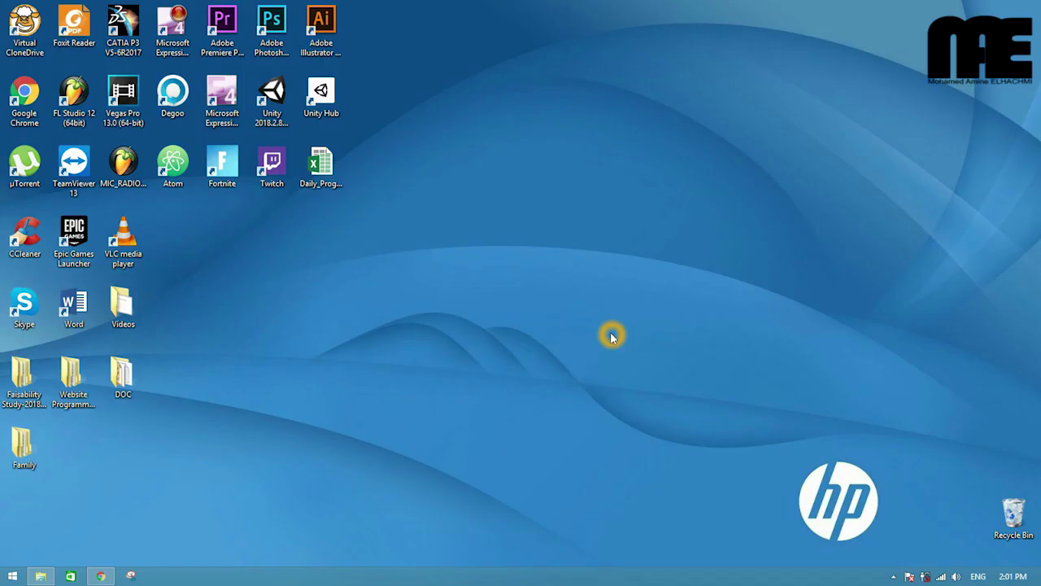
- Switch to Chrome and read through the ANSA pre-processor product page on the BETA CAE Systems website
click(100, 576)
scroll(516, 300, down, 3)
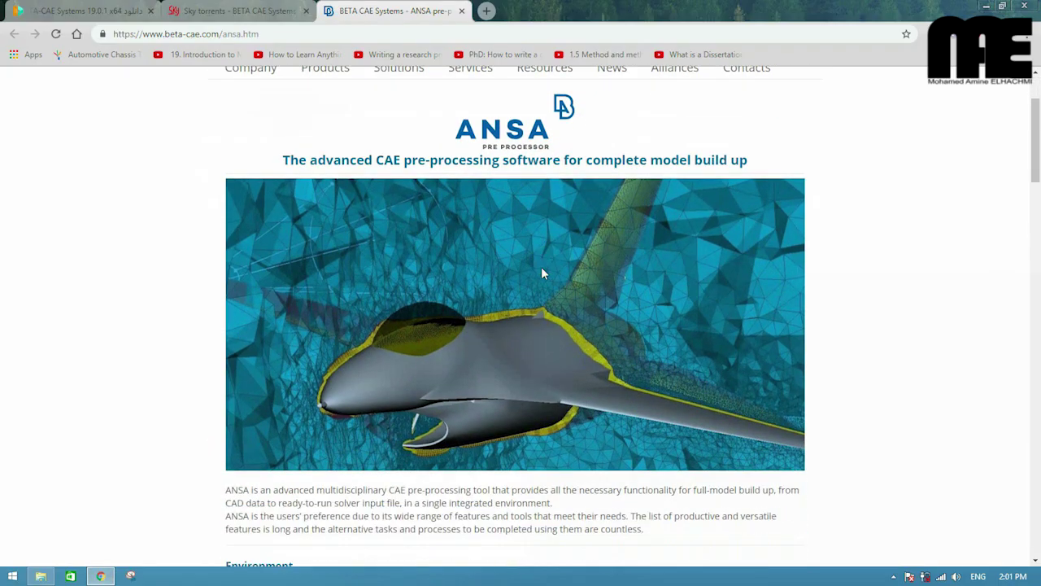
scroll(611, 215, up, 1)
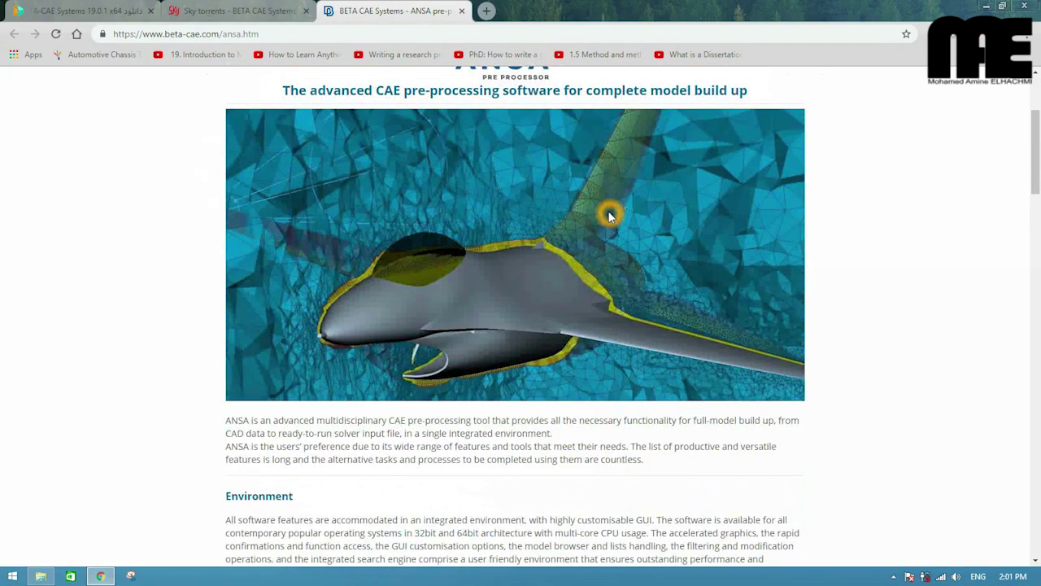
scroll(611, 216, up, 2)
scroll(561, 234, down, 2)
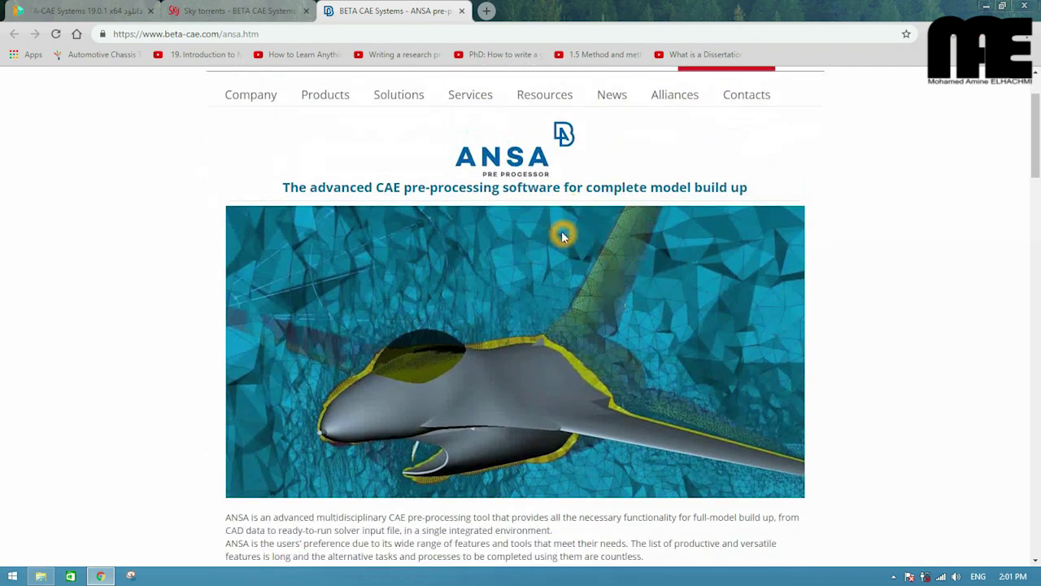
scroll(562, 236, down, 3)
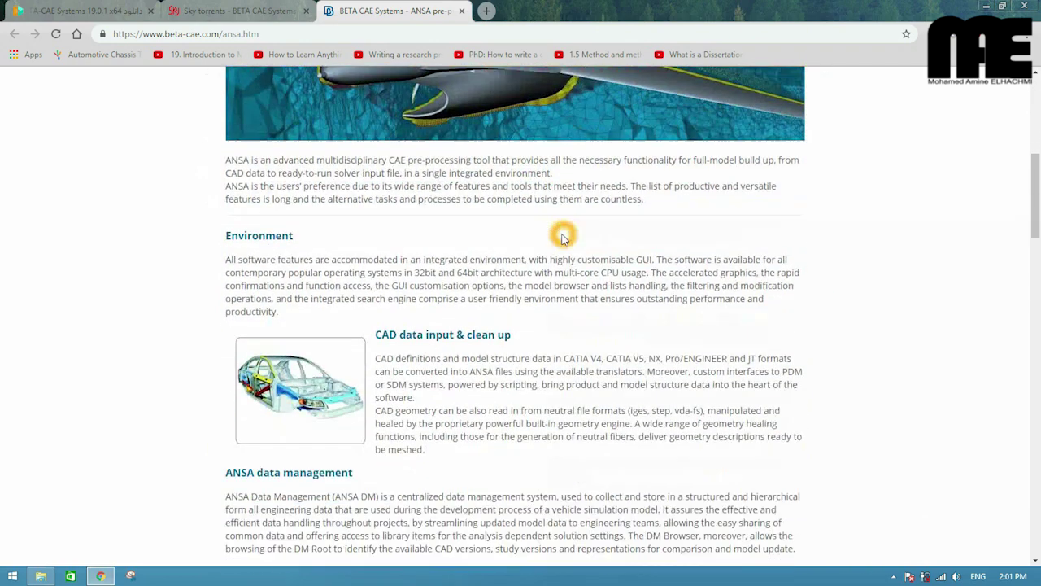
scroll(563, 237, down, 4)
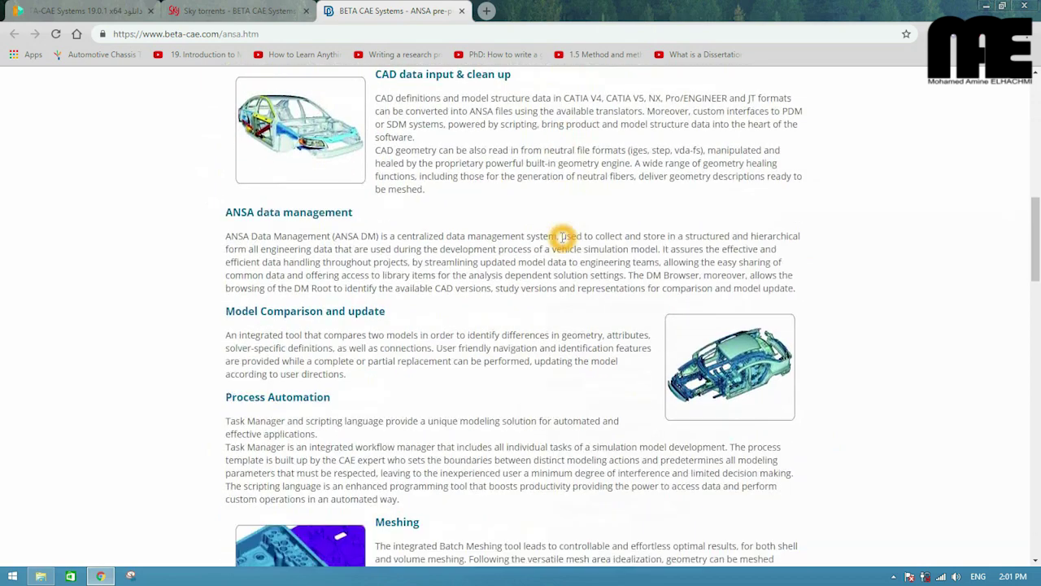
scroll(561, 239, down, 4)
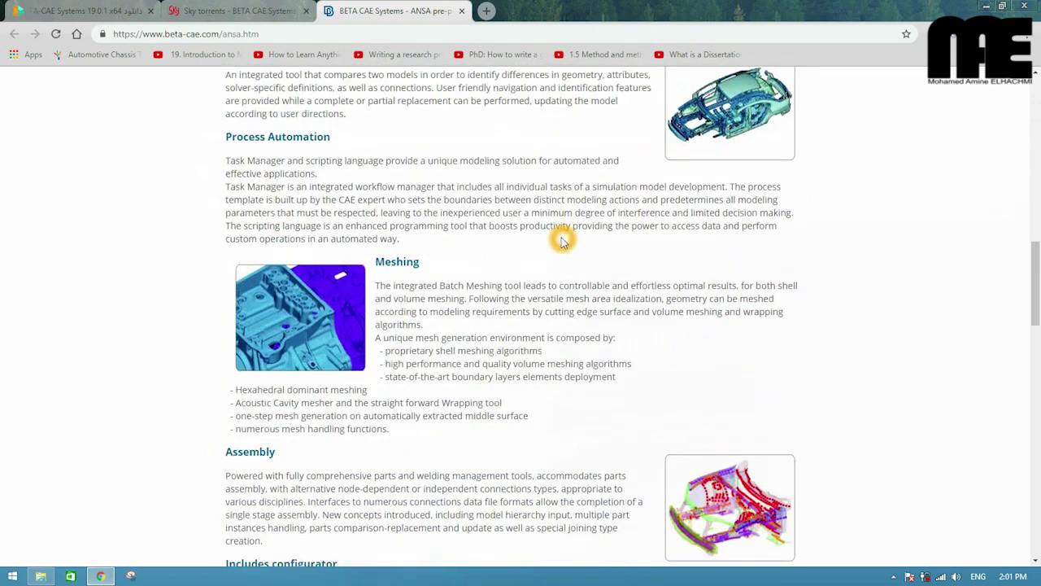
scroll(561, 239, down, 2)
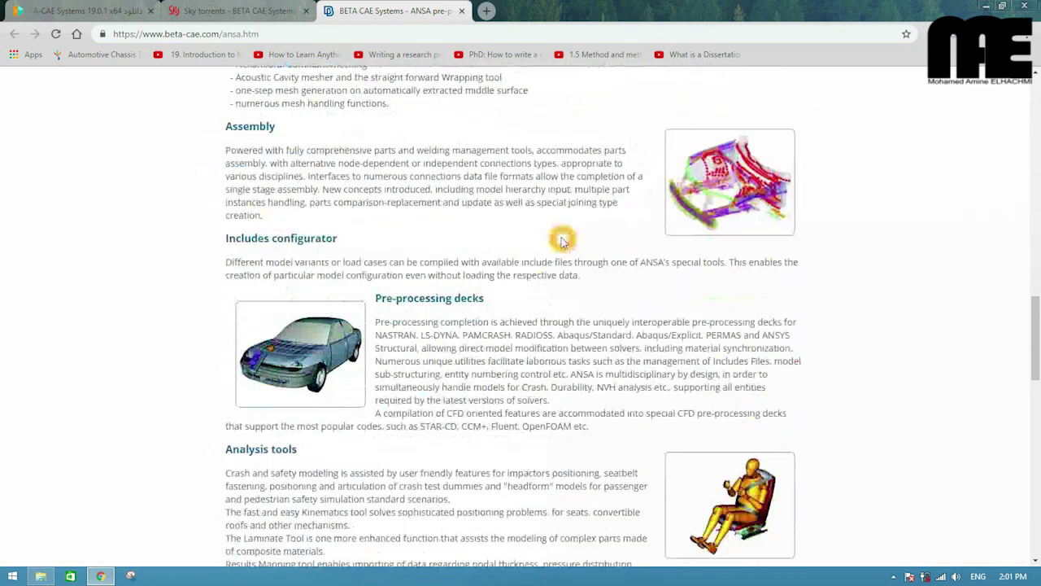
scroll(563, 240, up, 4)
scroll(563, 238, up, 12)
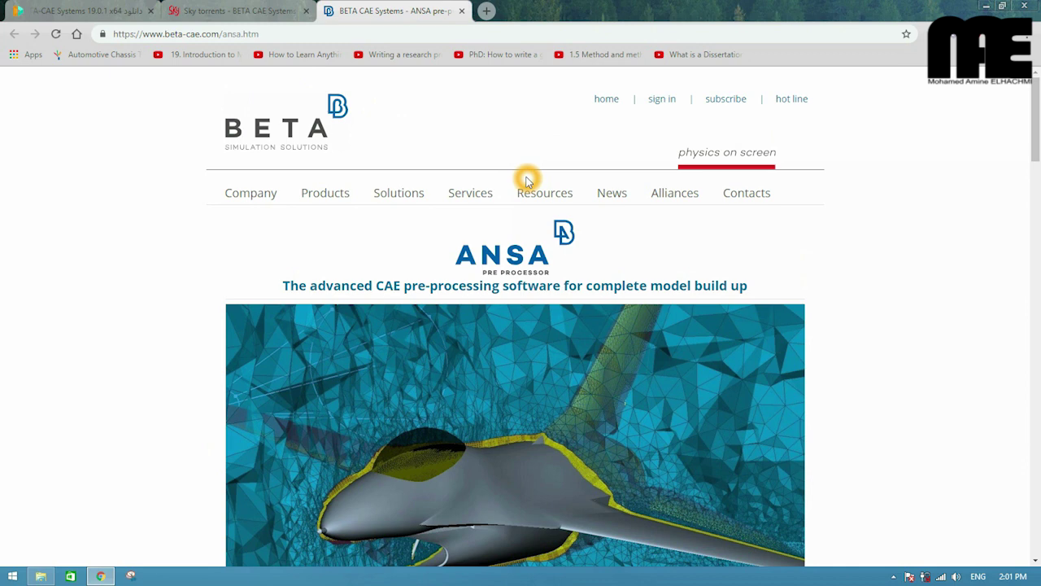
- Compare the Sky torrents page for BETA CAE Systems 15.2.3 x64 with the downloadly.ir page for version 19.0.1 x64
click(236, 10)
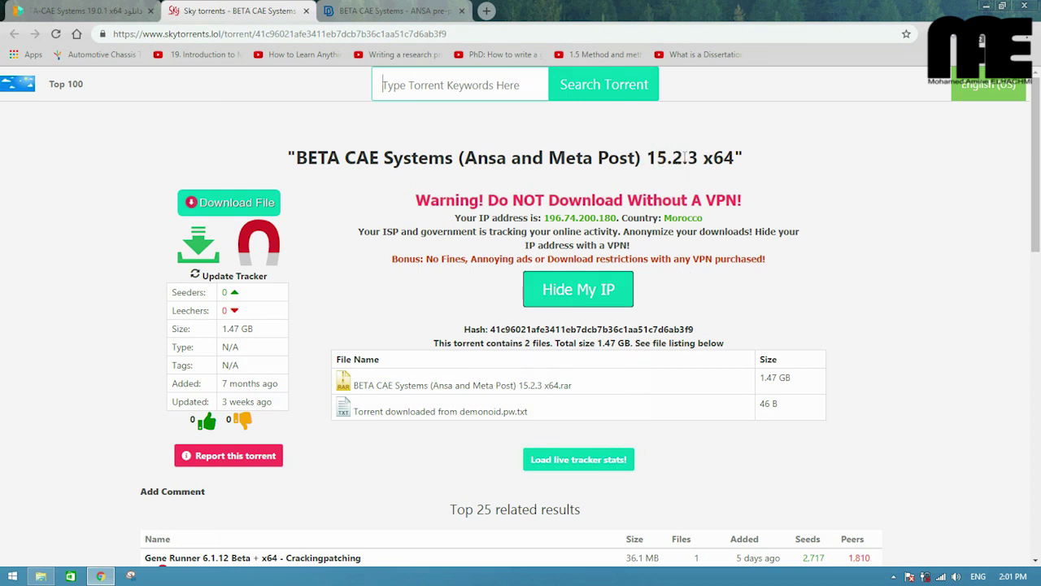
click(718, 163)
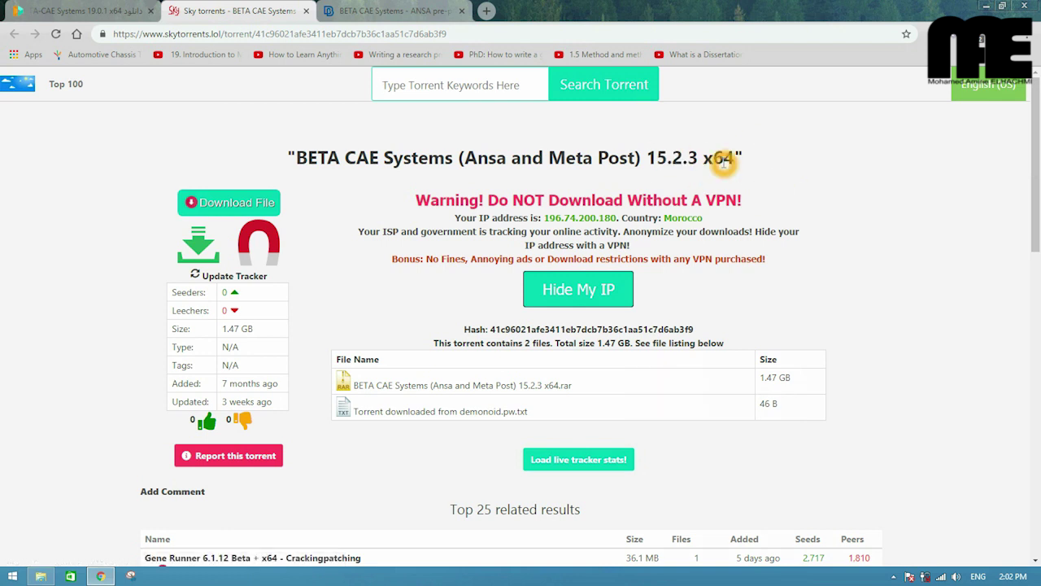
click(89, 10)
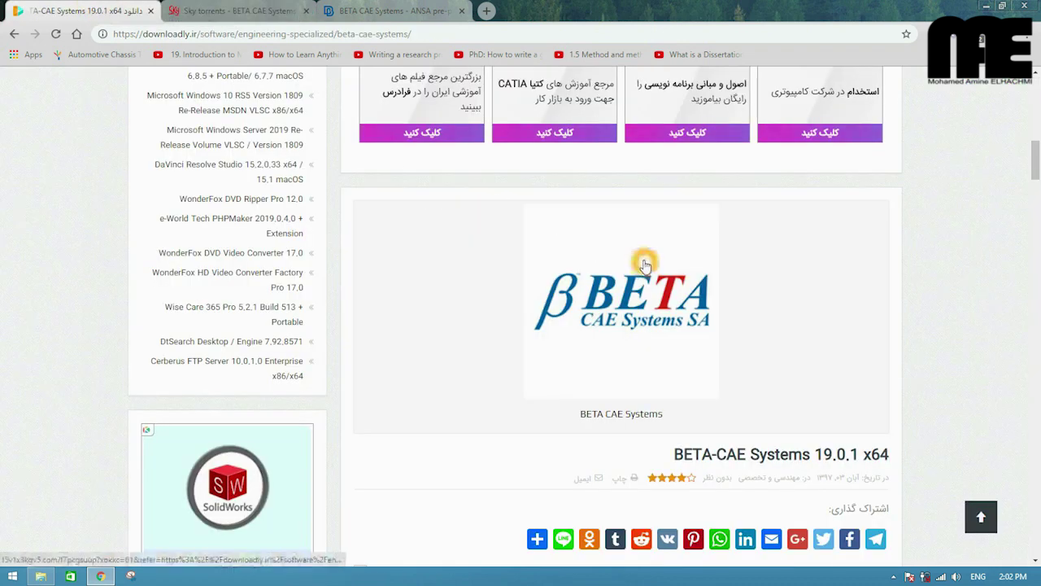
scroll(643, 261, down, 3)
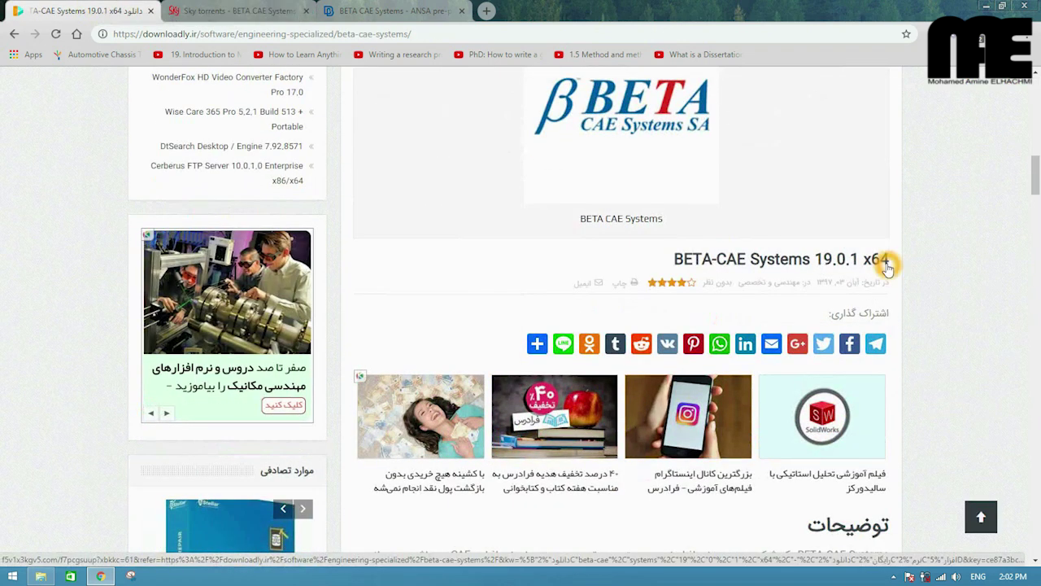
scroll(879, 301, down, 3)
scroll(876, 328, down, 10)
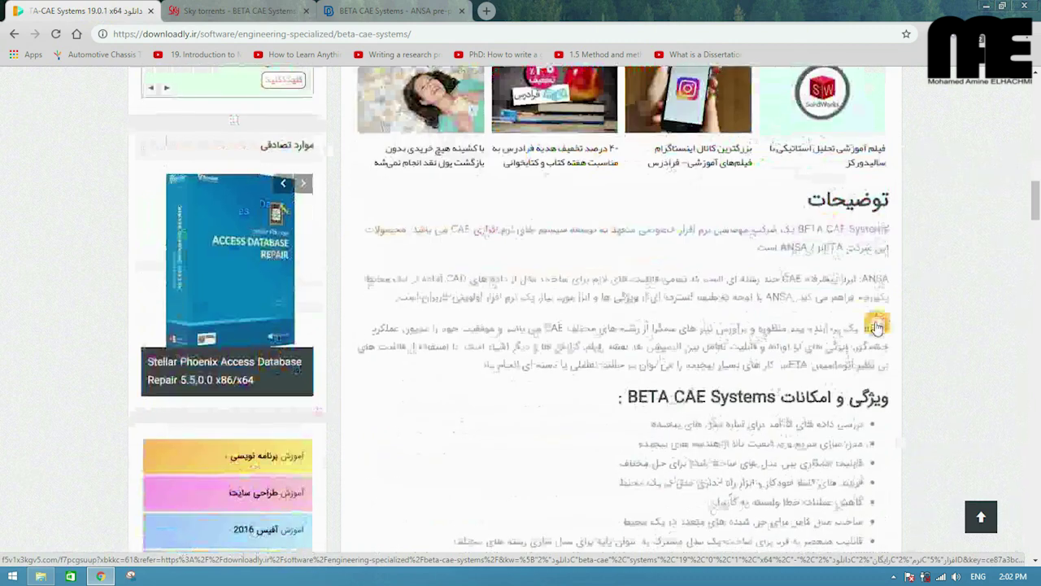
scroll(876, 328, down, 5)
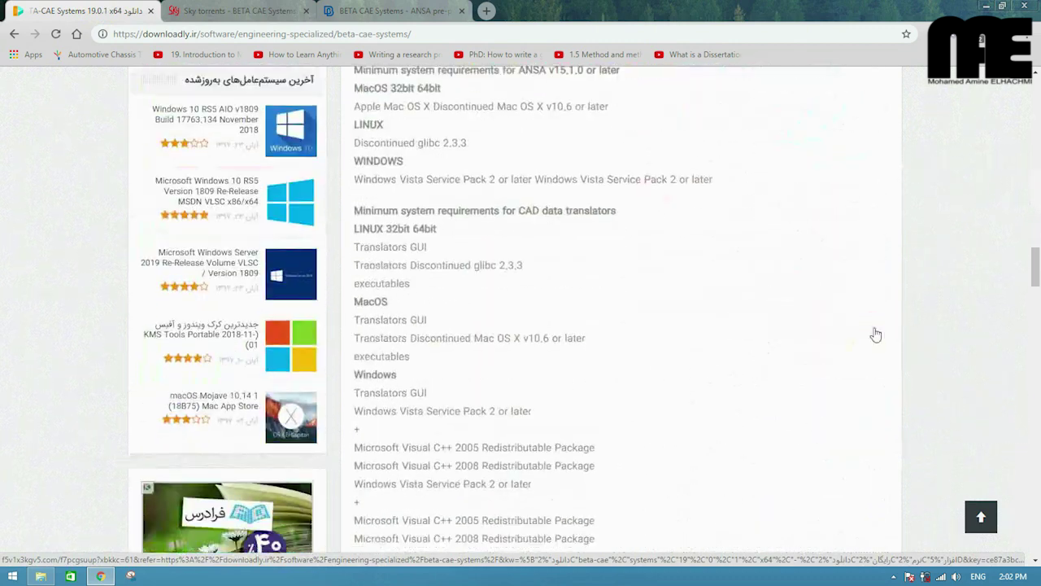
scroll(818, 307, down, 2)
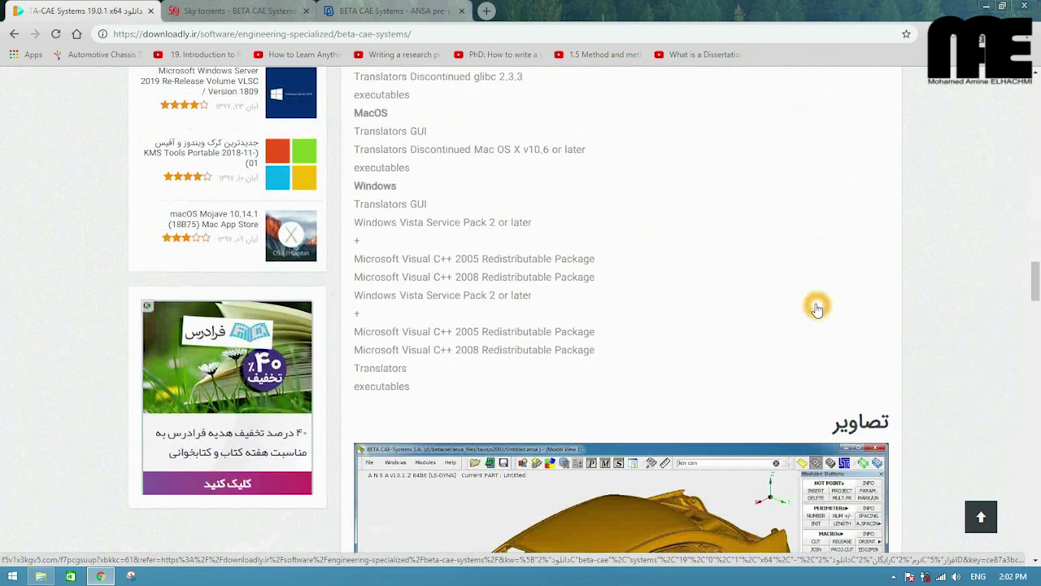
scroll(669, 214, up, 9)
click(245, 11)
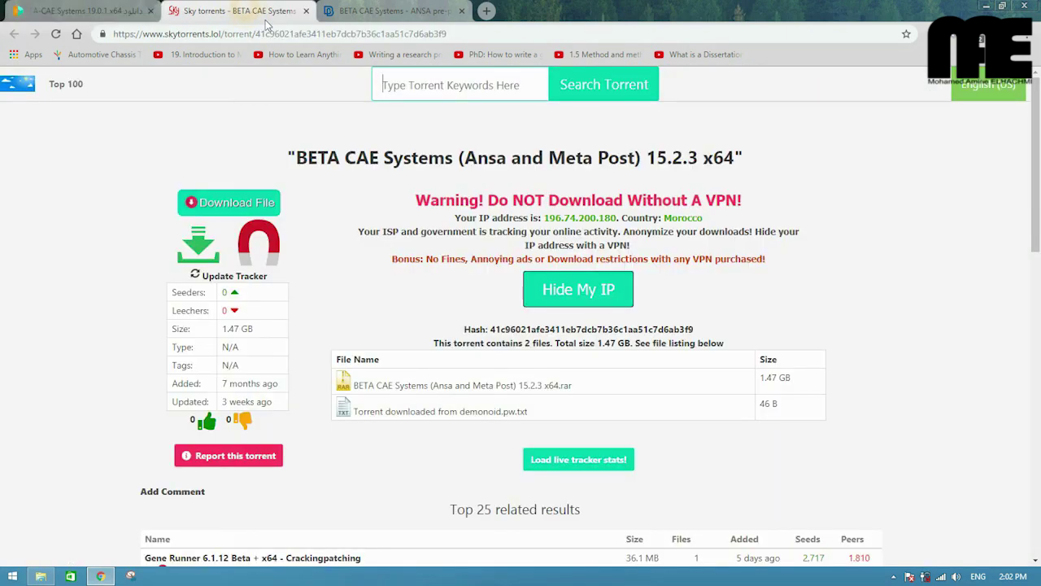
- Switch to File Explorer and open the "BETA CAE Systems (Ansa and Meta Post) 15.2.3 x64" folder in Downloads
click(986, 6)
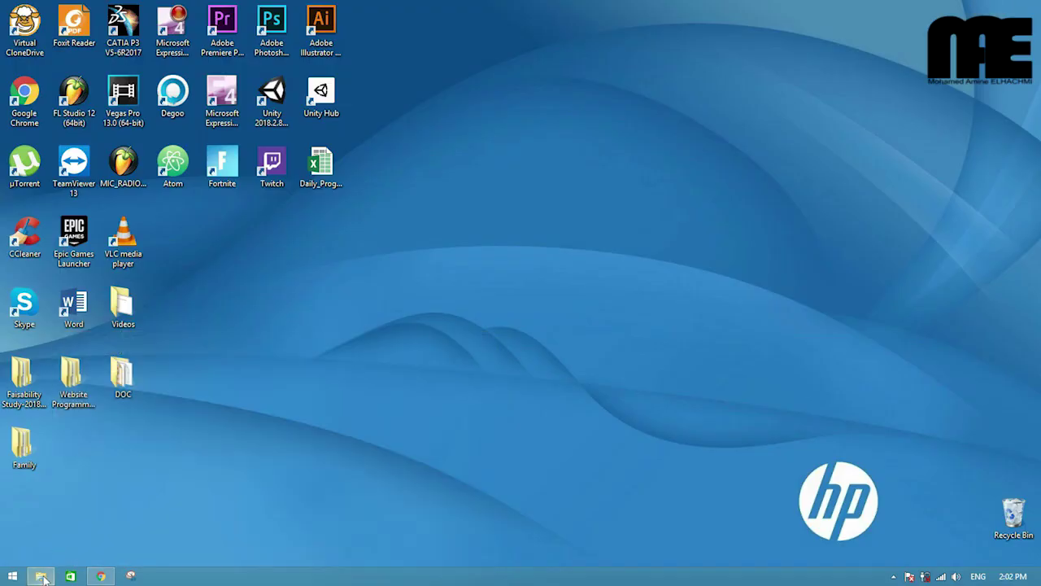
click(42, 574)
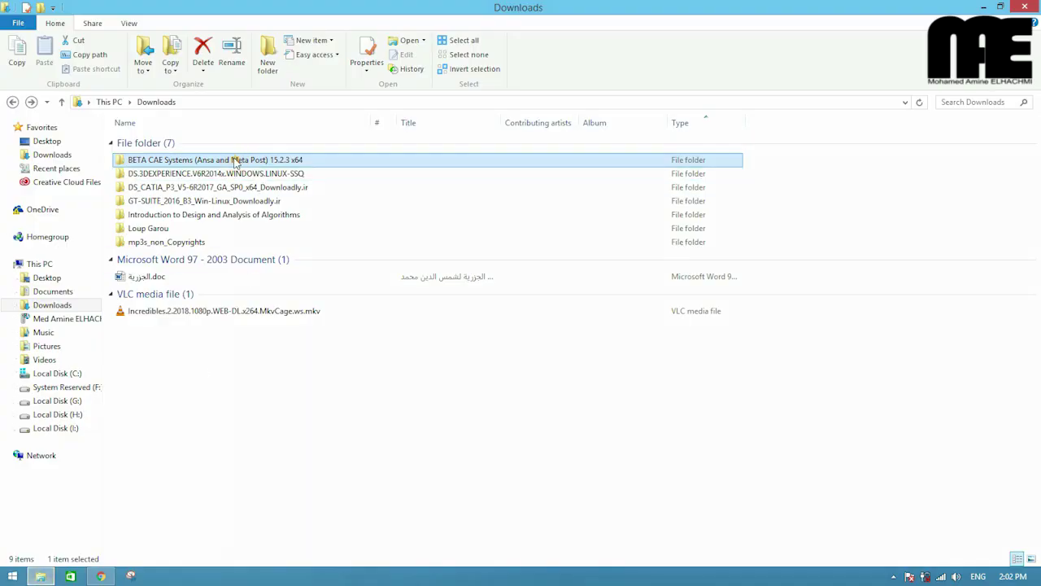
double_click(236, 160)
- Extract the BETA CAE Systems 15.2.3 x64 WinRAR archive into a subfolder of the same name
click(218, 142)
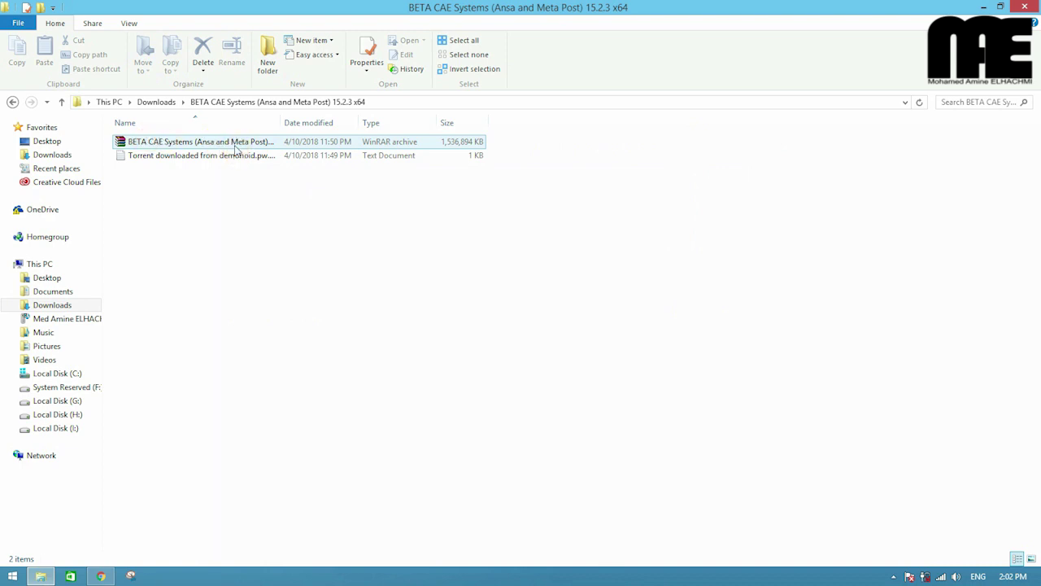
right_click(235, 147)
click(290, 184)
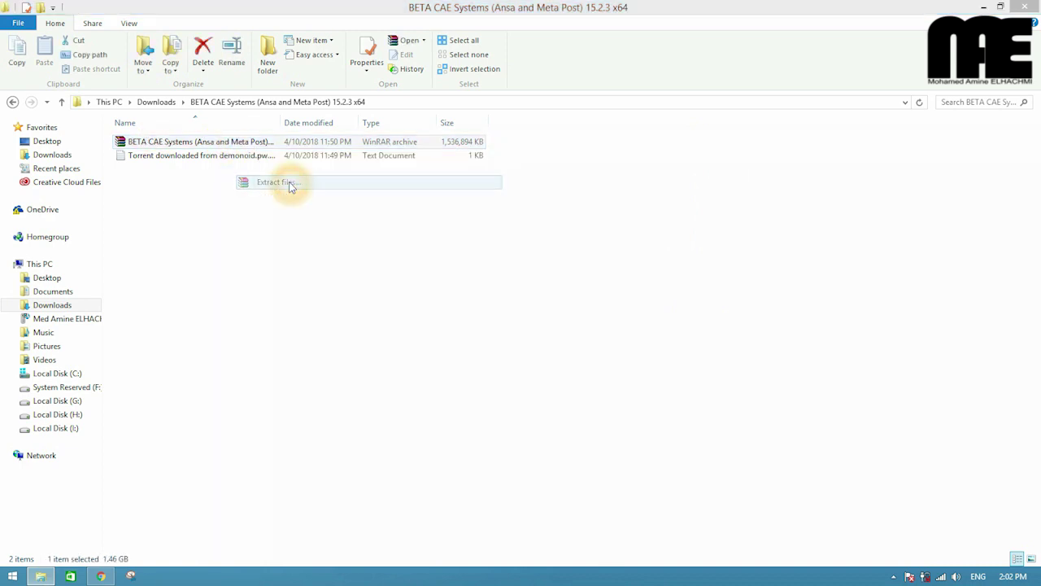
click(560, 424)
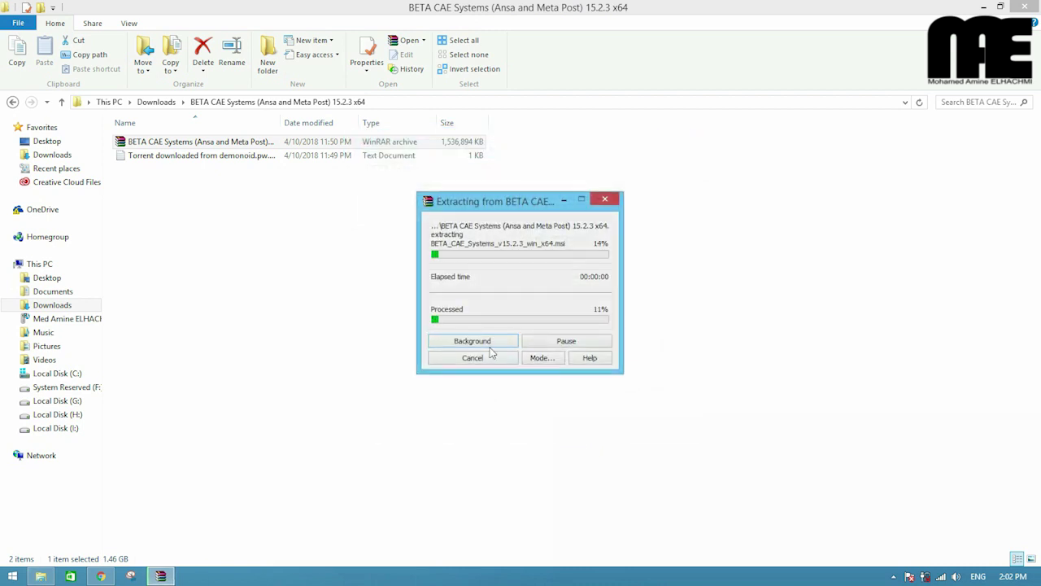
click(245, 155)
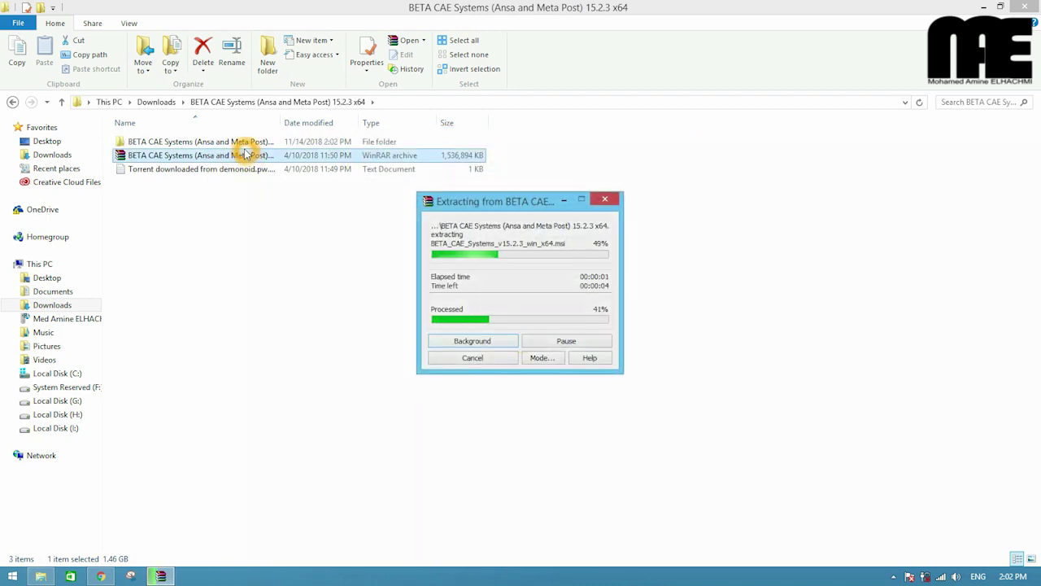
- Open the innermost extracted BETA CAE Systems folder and launch the installer BETA_CAE_Systems_v15.2.3_win_x64.msi
click(245, 142)
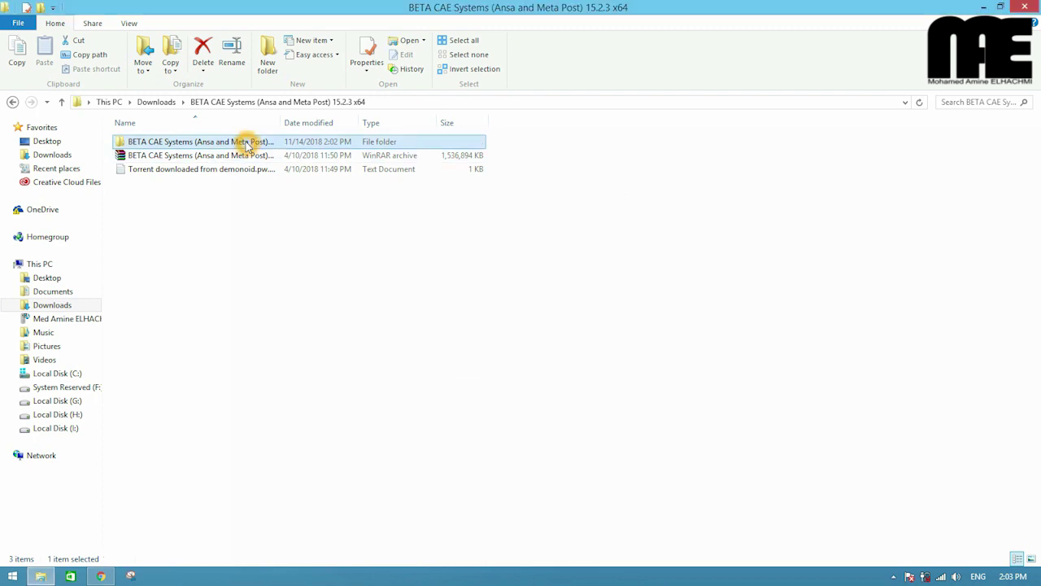
double_click(246, 145)
double_click(249, 146)
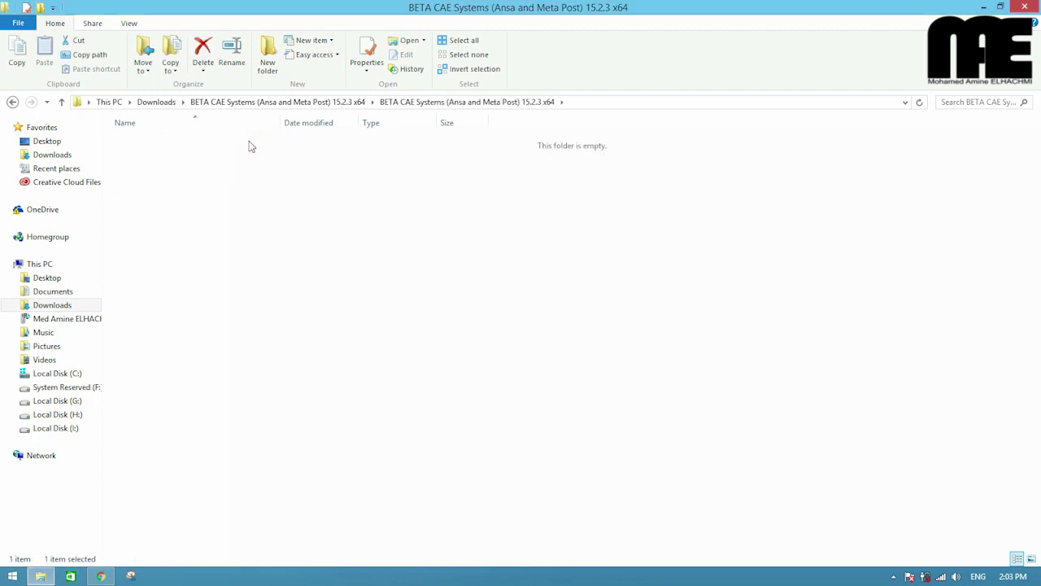
click(258, 157)
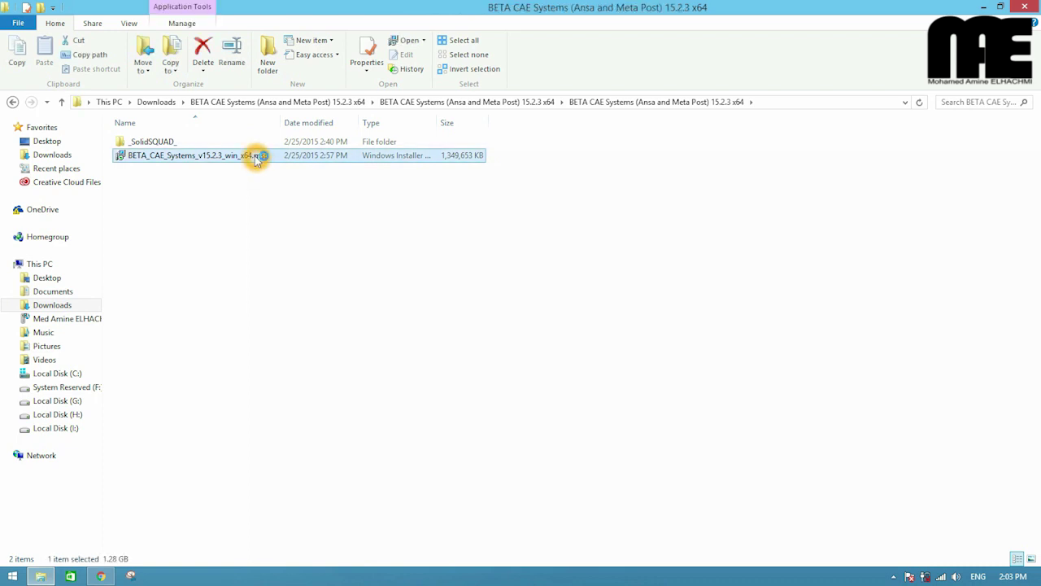
double_click(257, 157)
- Accept the license agreement, install BETA CAE v15.2.3 (64bit) with the default options and finish the setup wizard
click(570, 389)
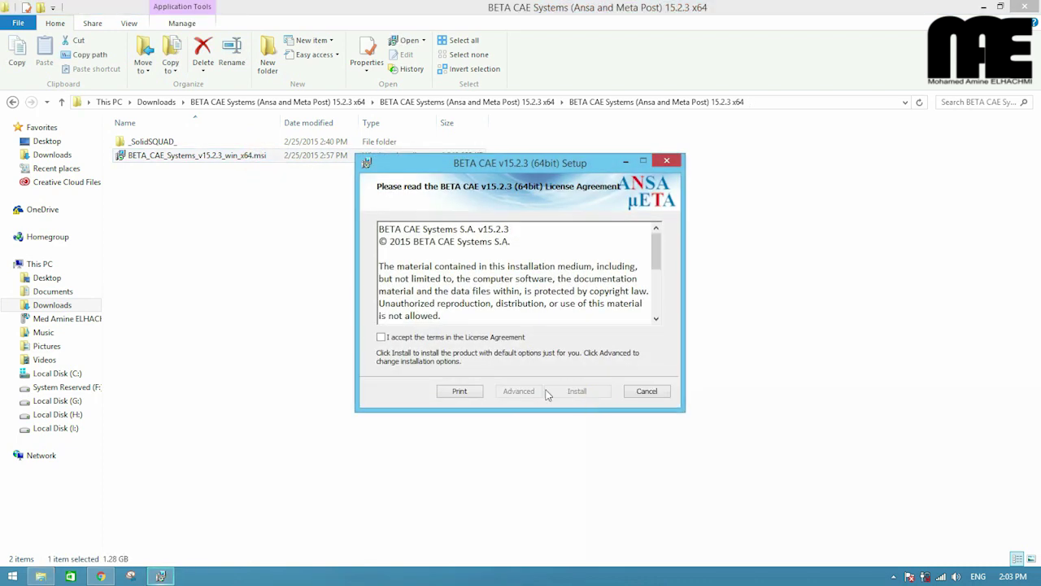
click(425, 339)
click(578, 392)
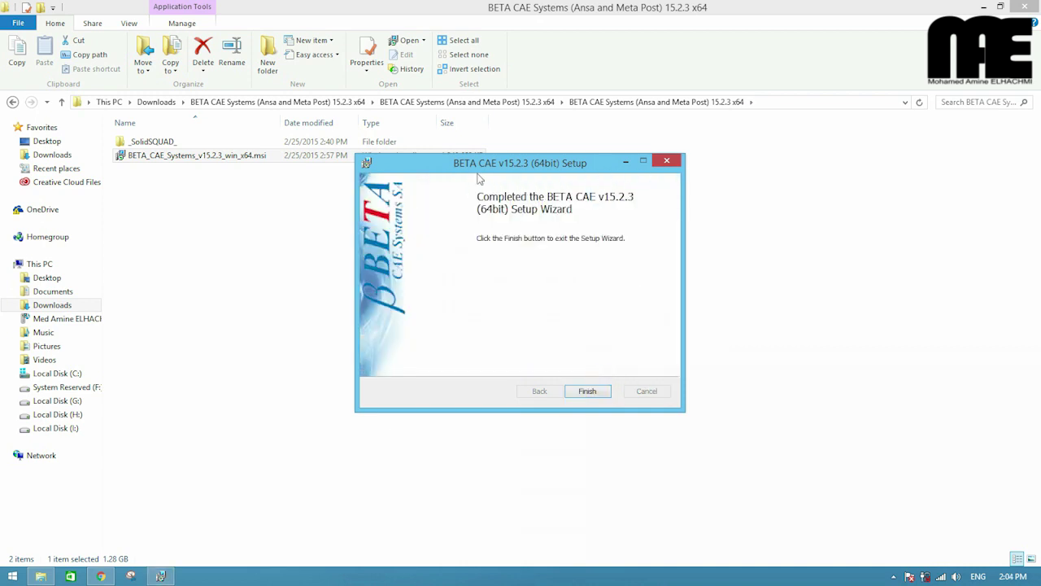
click(603, 359)
click(594, 392)
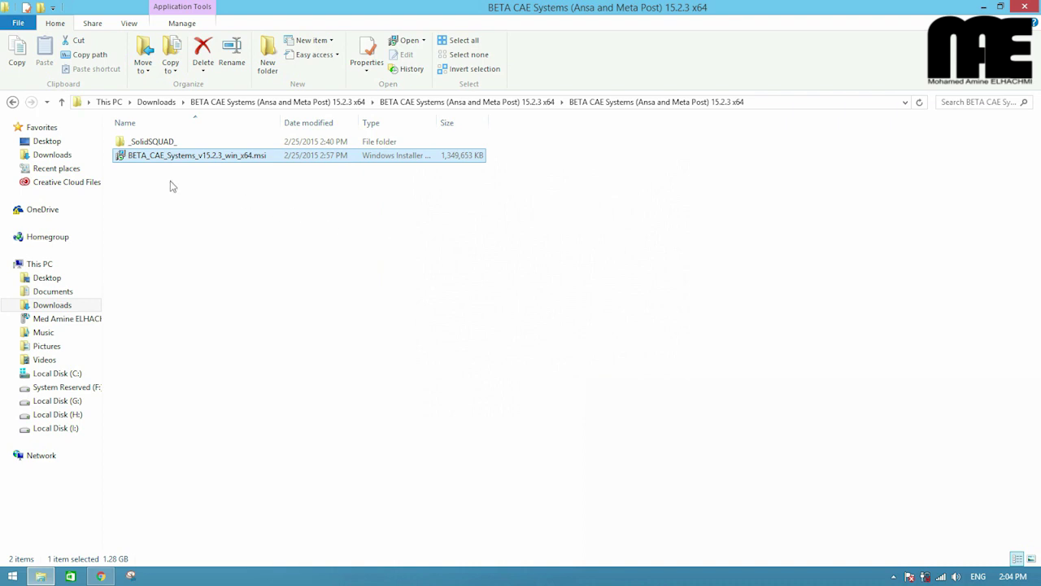
- Open the _SolidSQUAD_ folder and copy its ansa_v15.2.3 and meta_post_v15.2.3 folders
ctrl+click(145, 142)
double_click(144, 142)
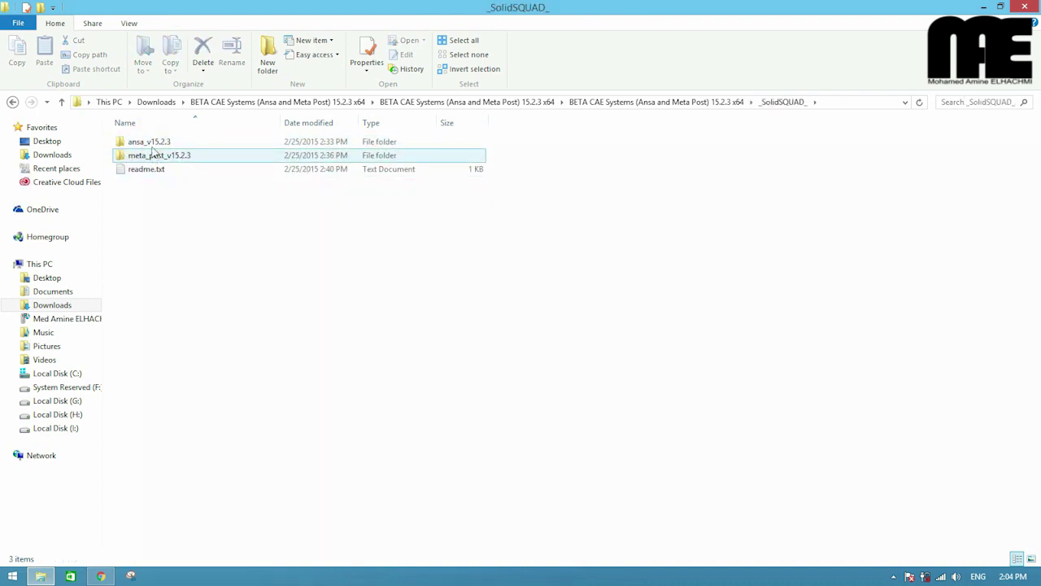
click(145, 155)
click(151, 144)
click(150, 145)
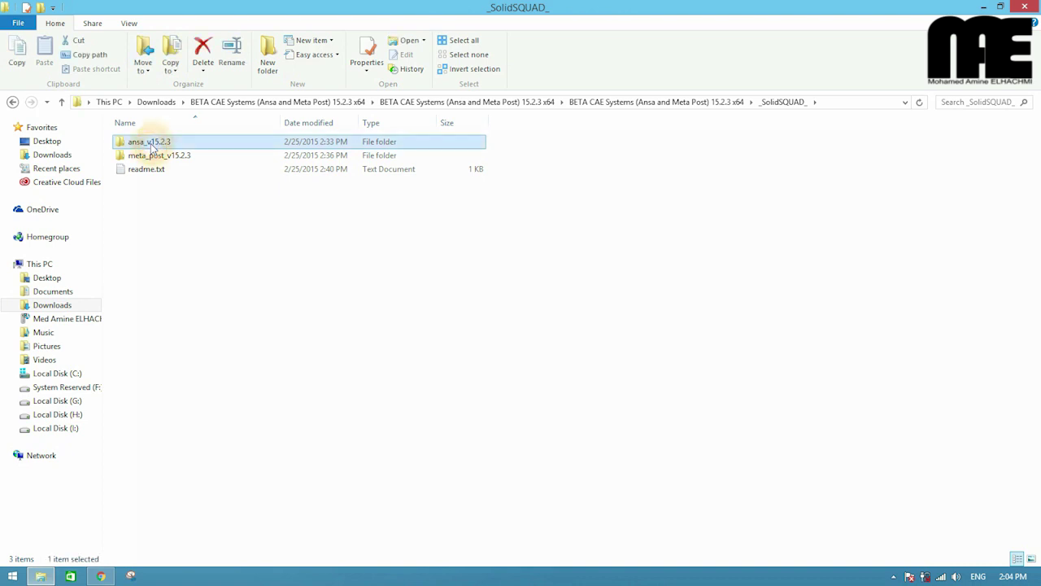
right_click(152, 159)
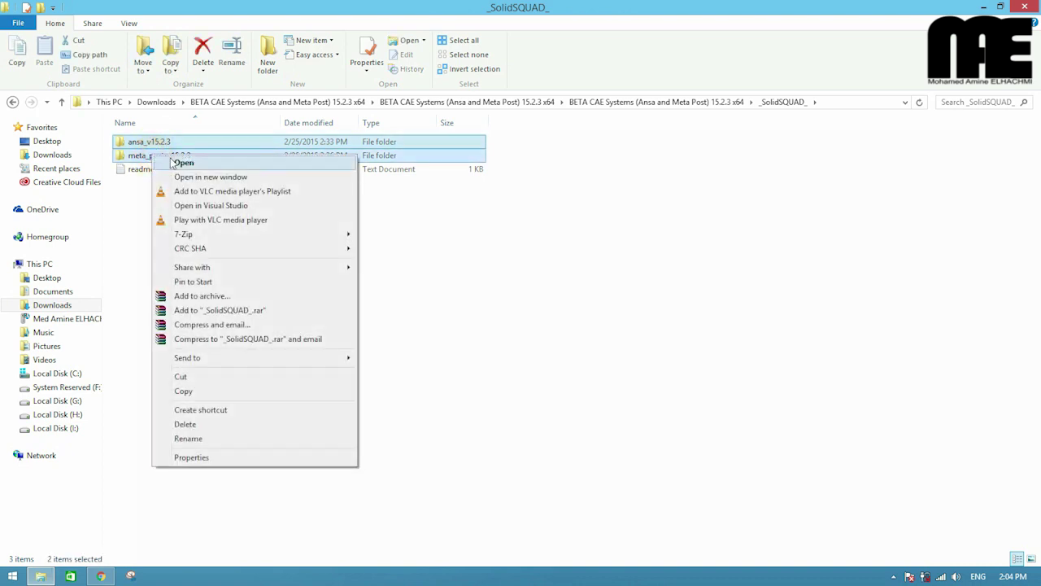
click(197, 393)
click(248, 363)
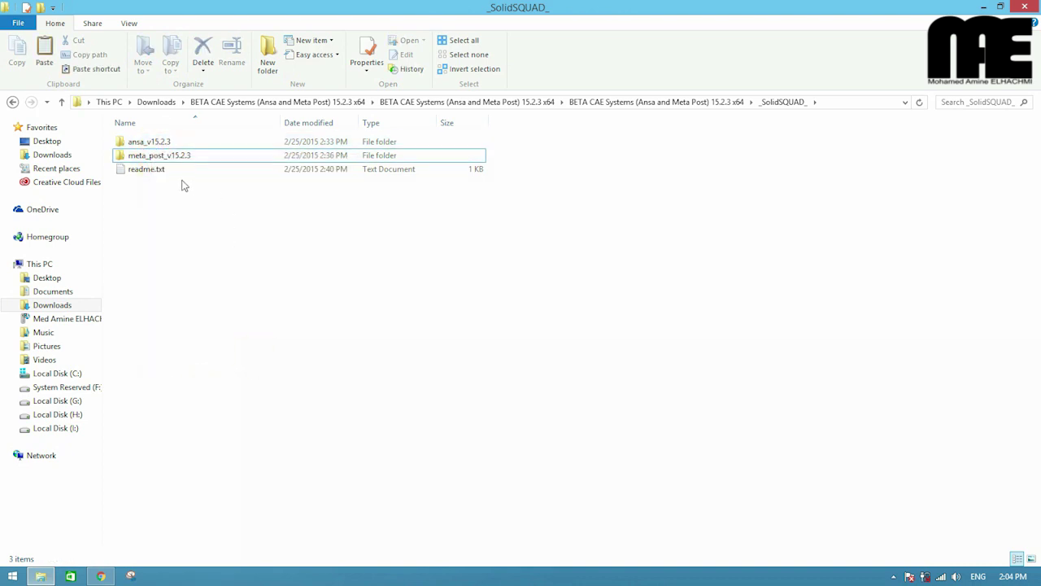
- Read the installation instructions in readme.txt and close the file
click(155, 169)
double_click(153, 168)
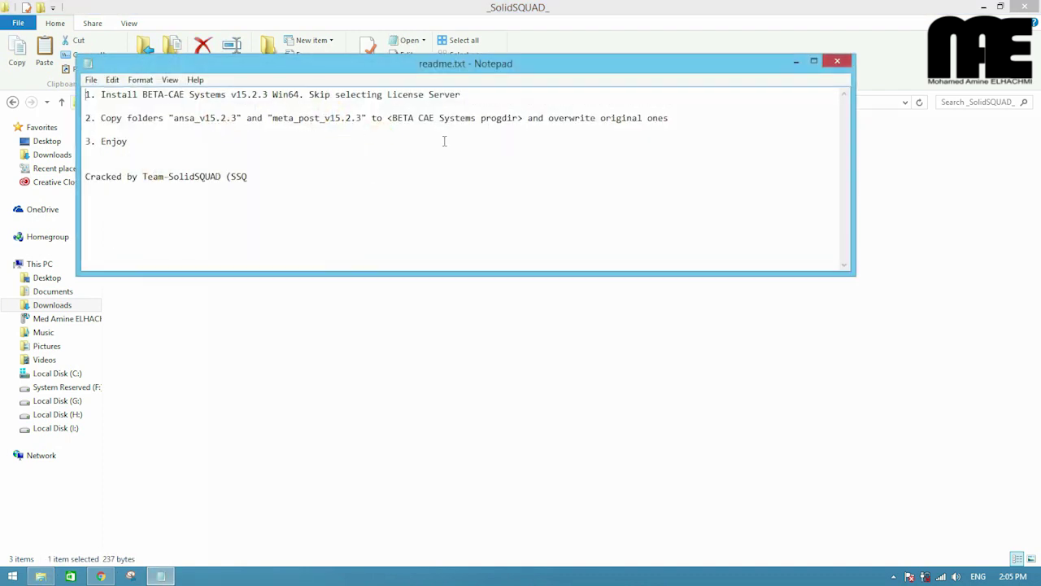
drag(481, 118, 523, 120)
click(791, 161)
click(838, 61)
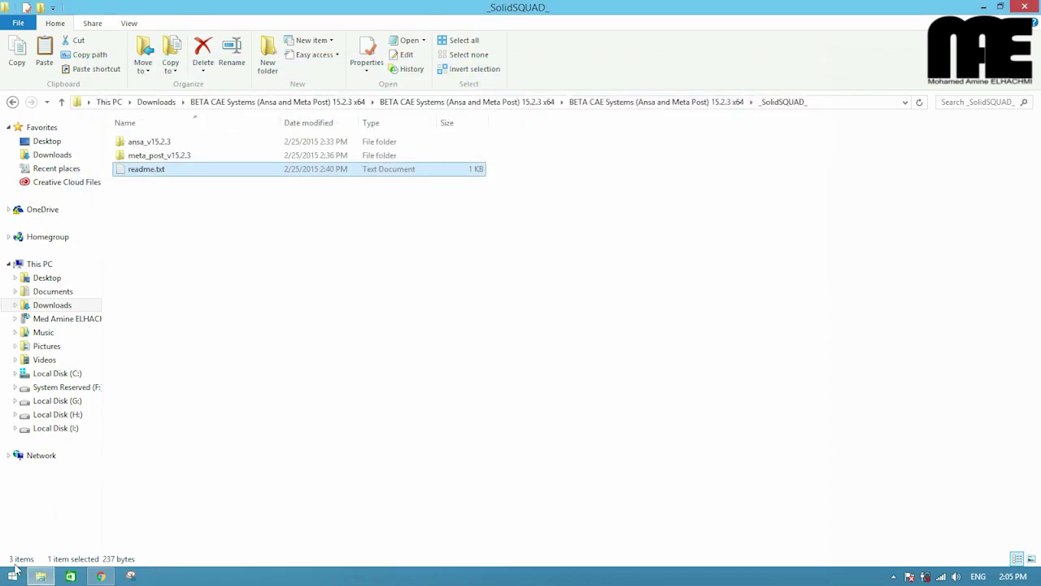
- Trace the installed ANSA v15.2.3 (64bit) shortcut to its file location and go up to the BETA_CAE_Systems folder
click(15, 573)
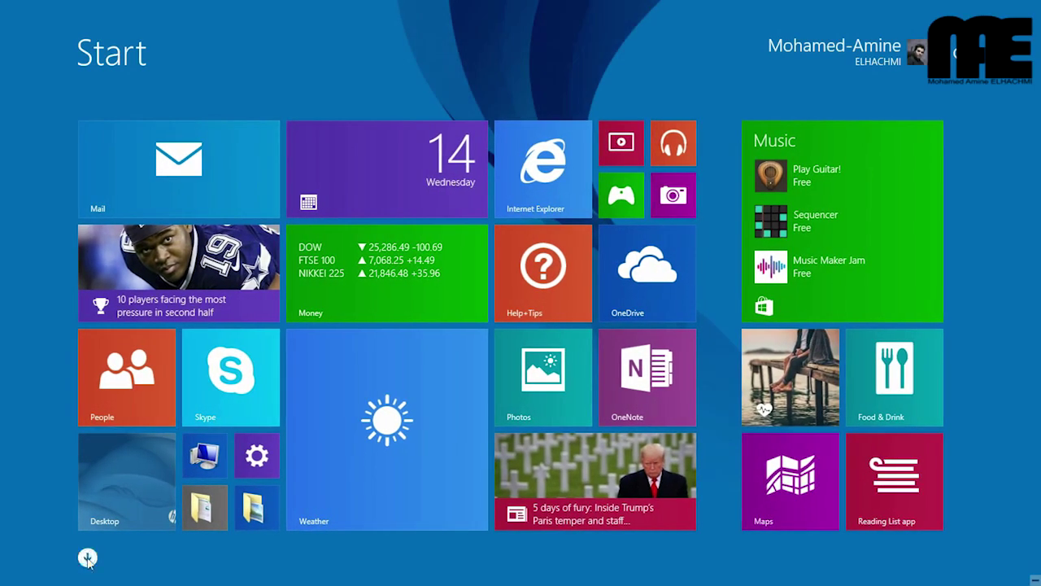
click(87, 558)
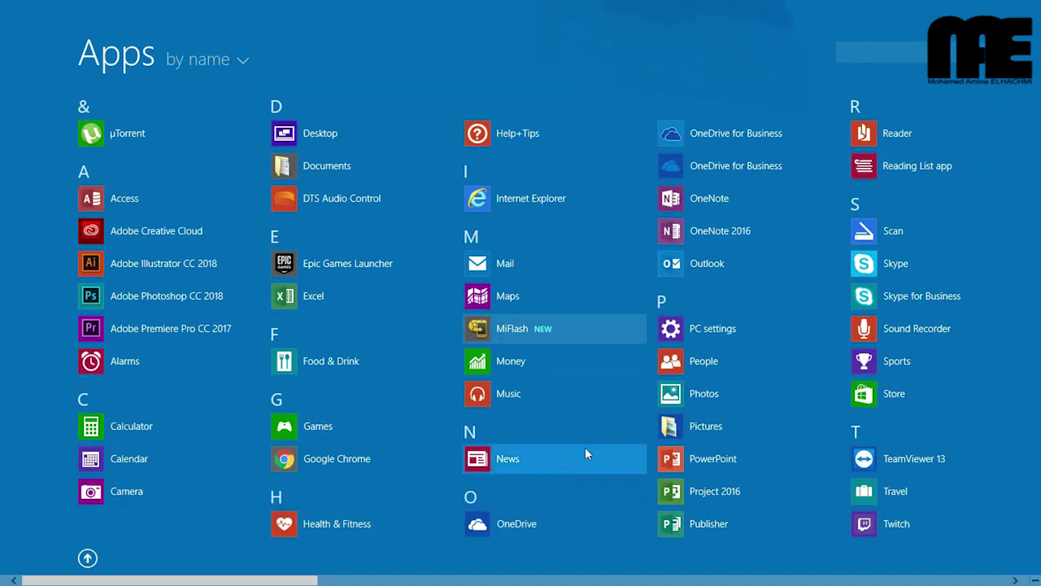
scroll(585, 447, down, 10)
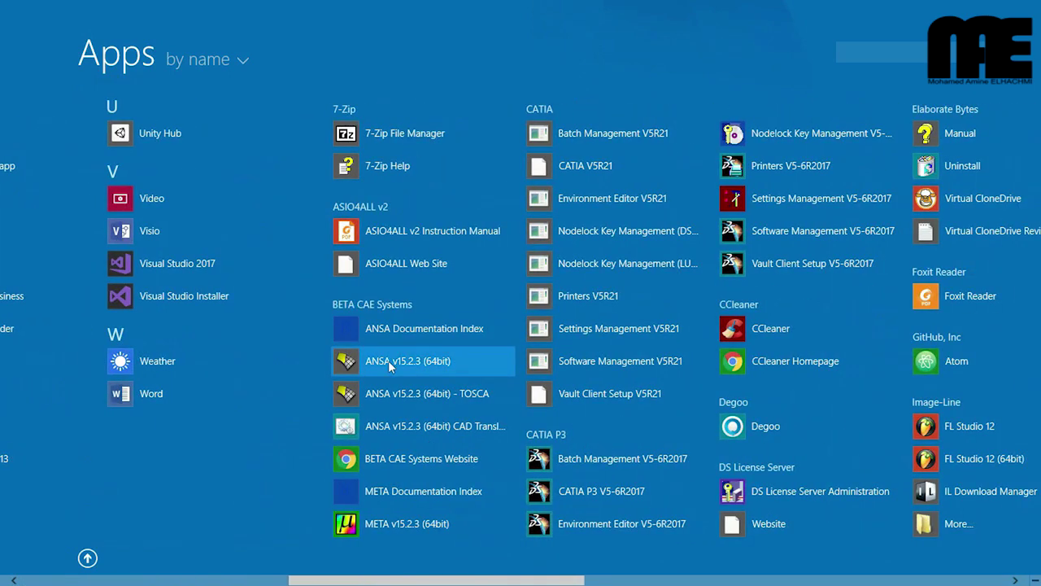
right_click(388, 361)
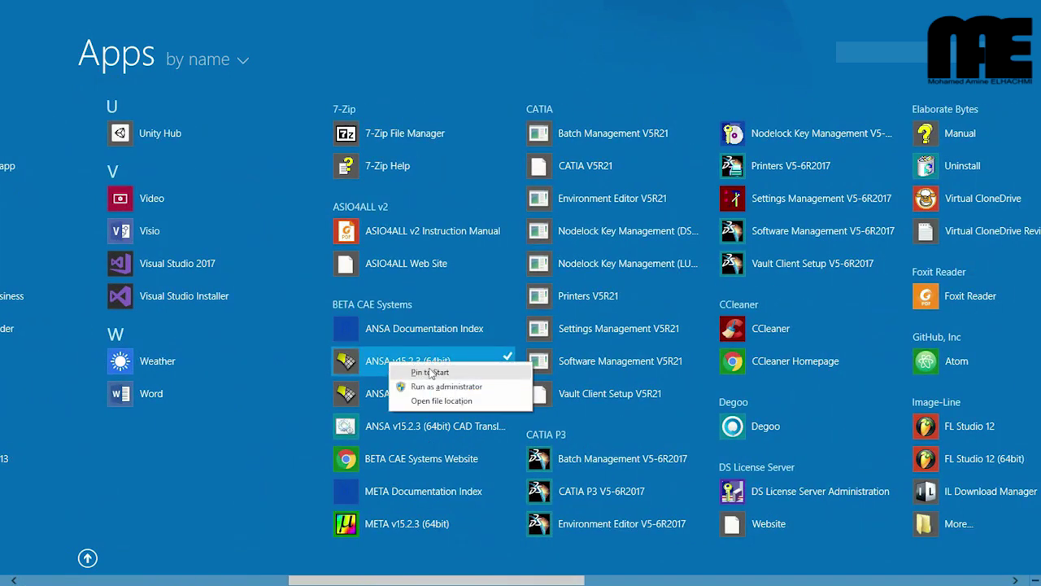
click(446, 400)
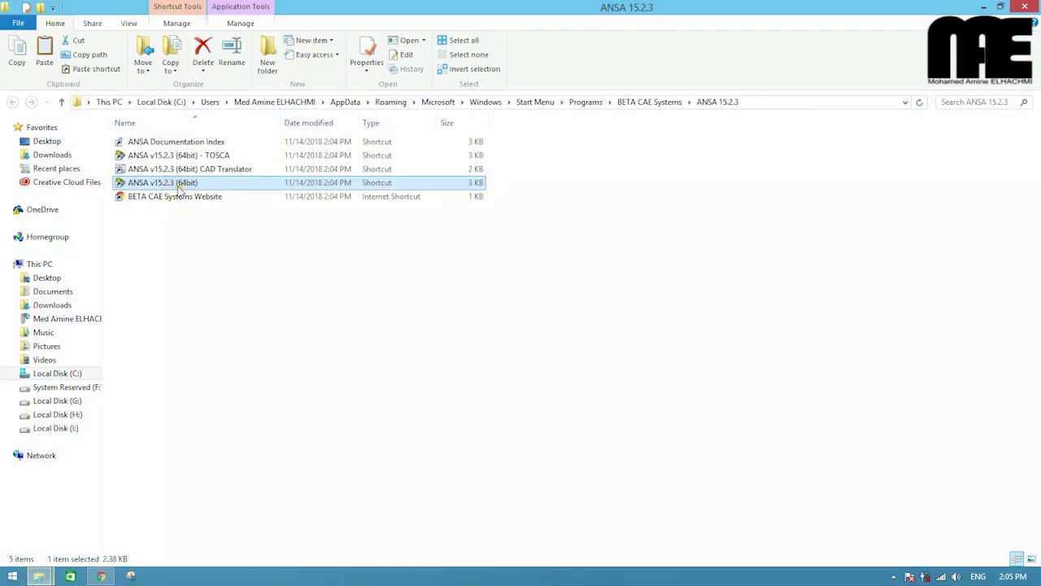
right_click(179, 187)
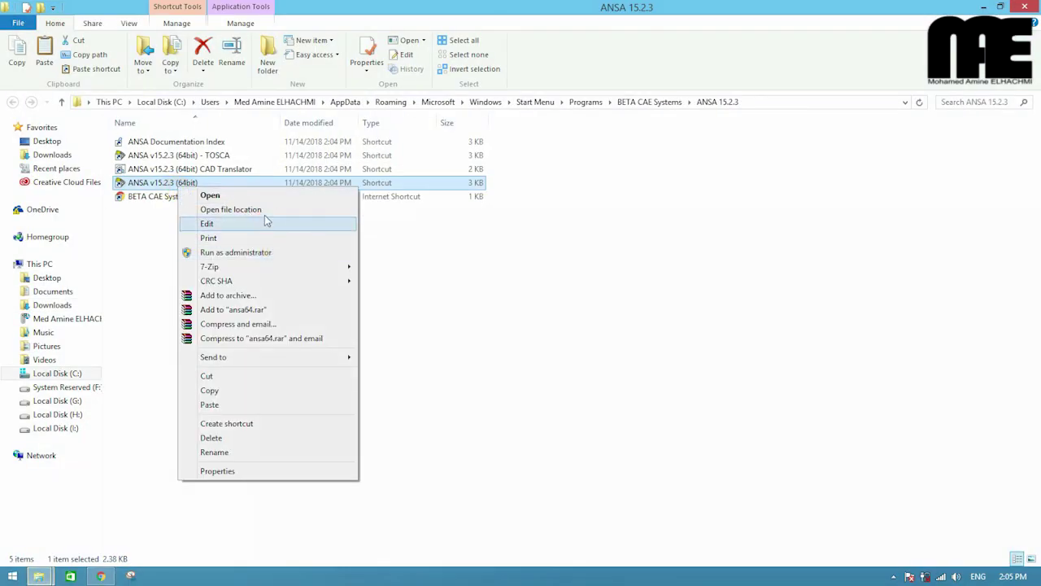
click(264, 213)
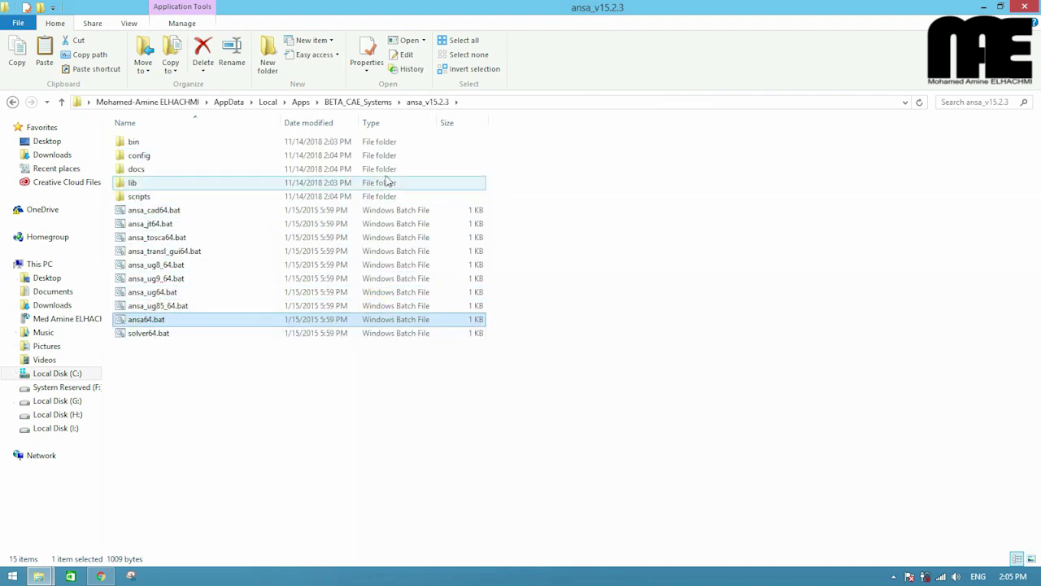
click(370, 103)
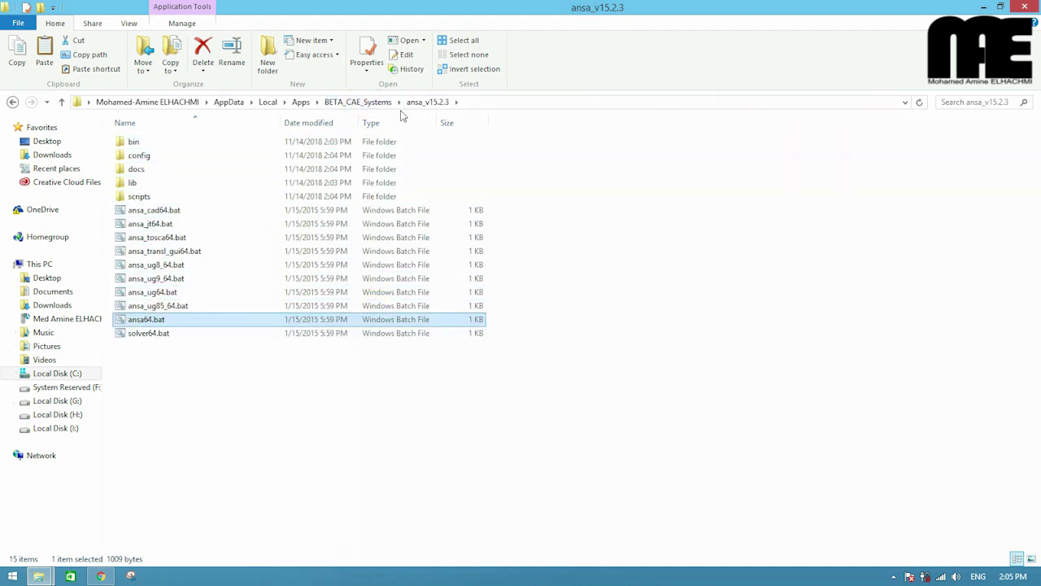
click(376, 106)
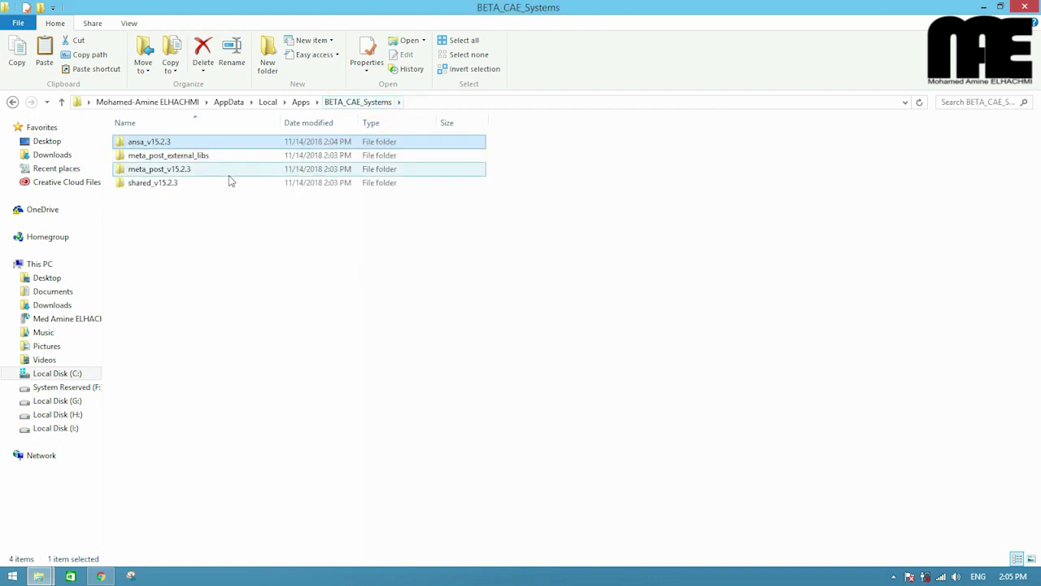
- Paste the copied folders into BETA_CAE_Systems, replacing the files in the destination, and close that folder window
right_click(196, 262)
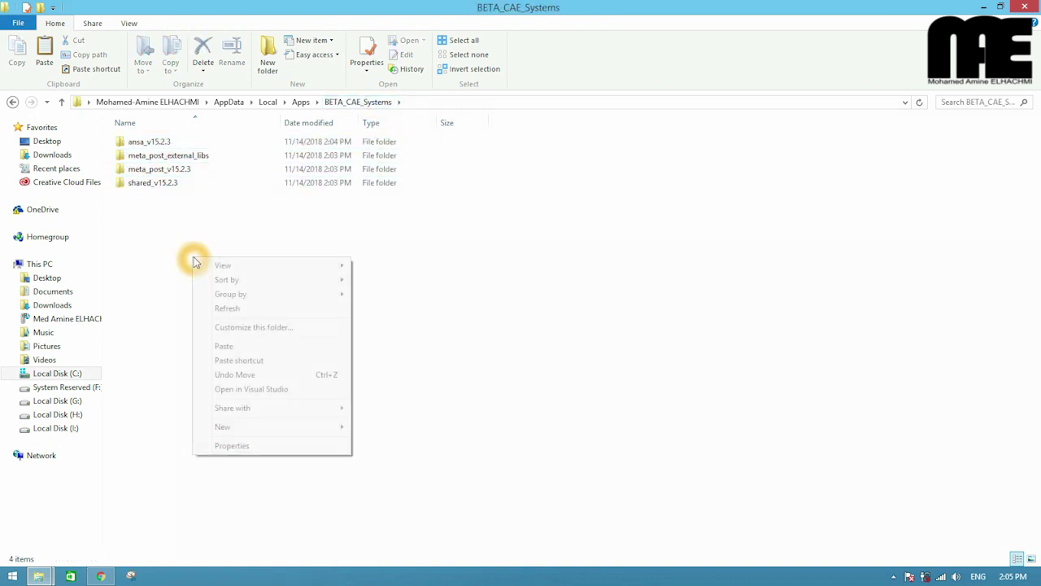
click(233, 345)
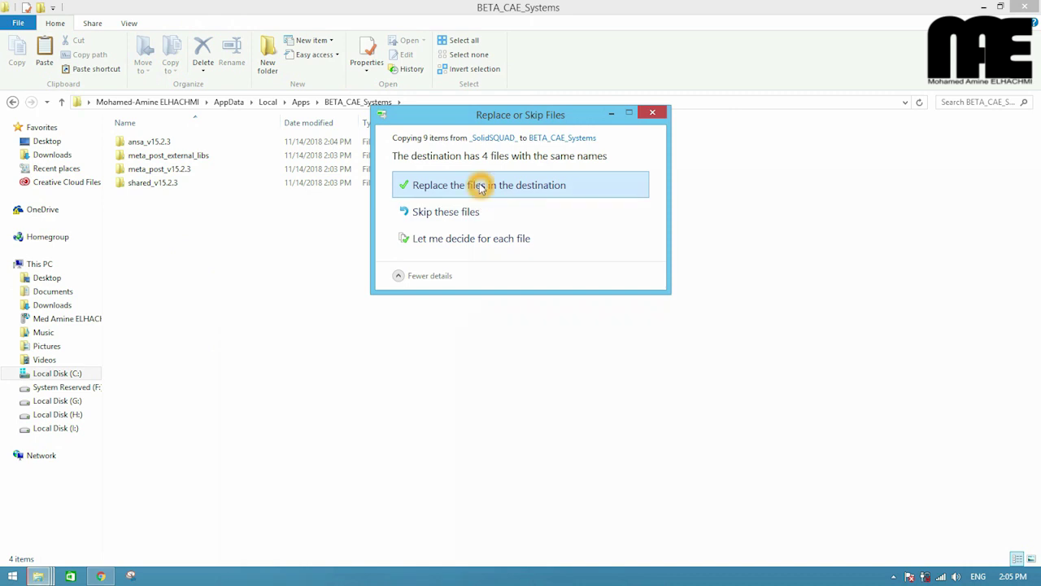
click(477, 186)
click(186, 299)
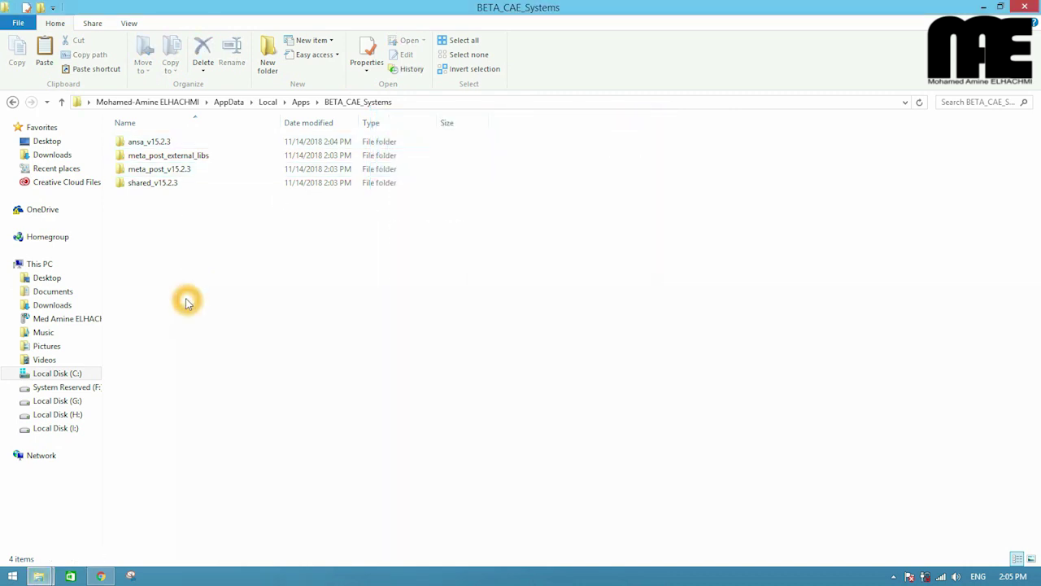
click(232, 292)
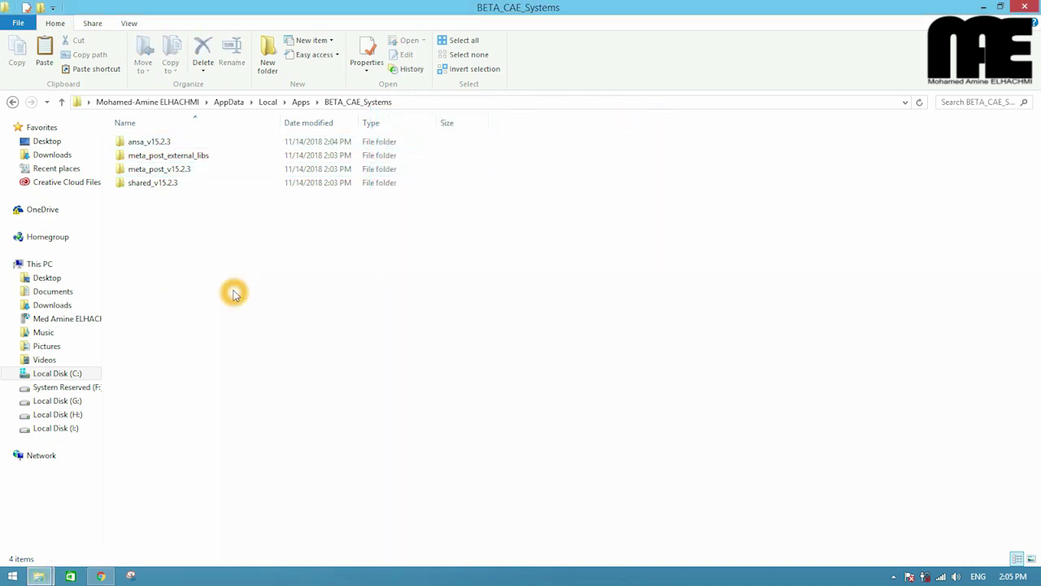
click(332, 314)
click(745, 168)
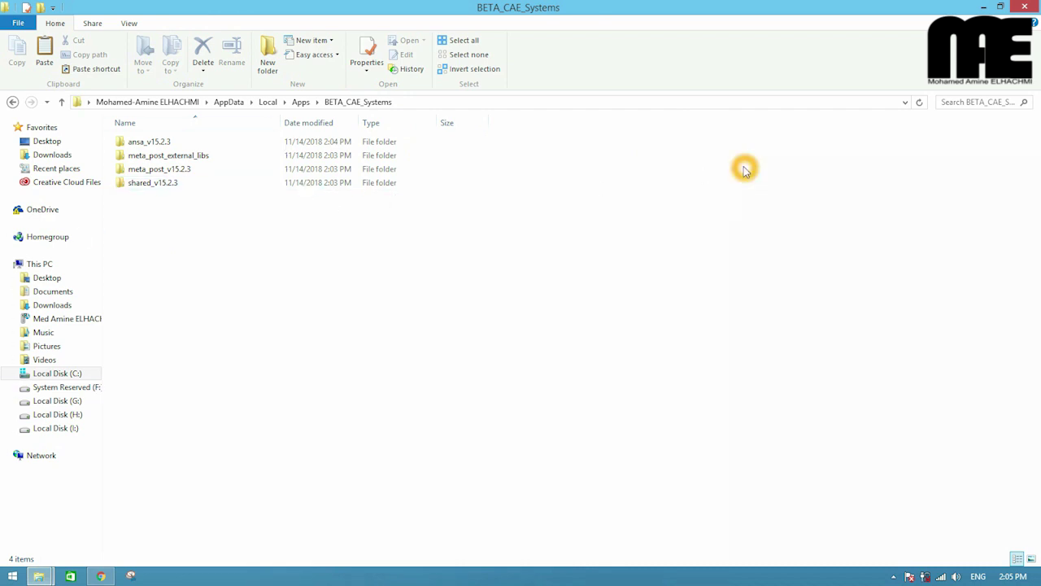
click(1035, 7)
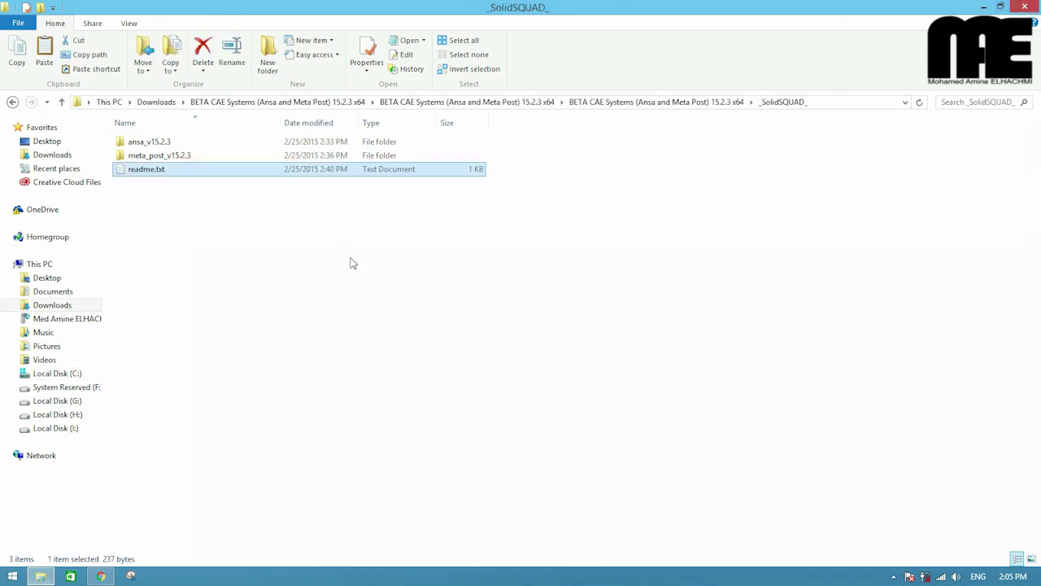
- Copy the ansa_v15.2.3 and meta_post_v15.2.3 folders from _SolidSQUAD_ again
click(140, 144)
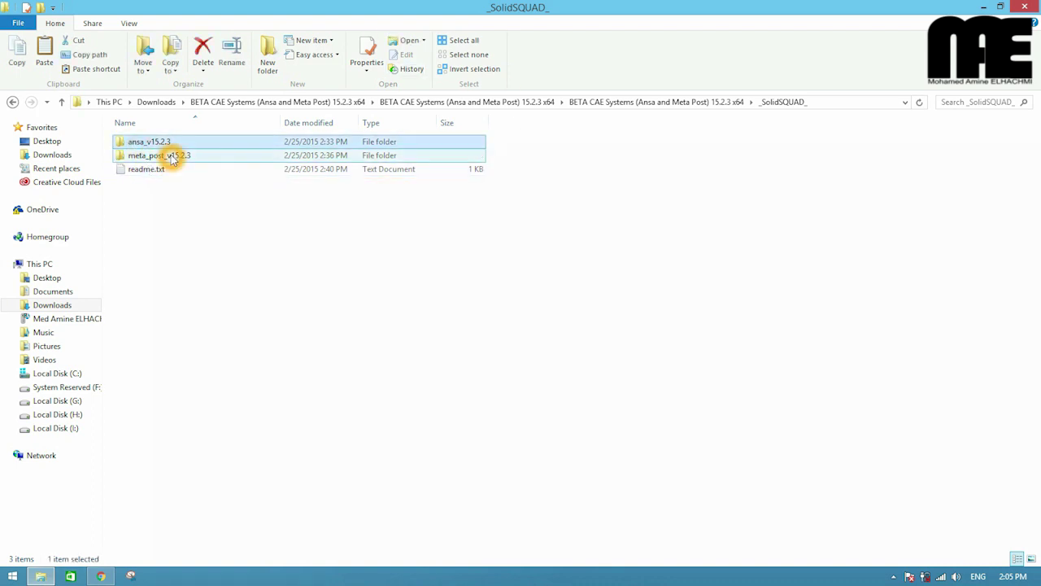
ctrl+click(171, 157)
right_click(171, 156)
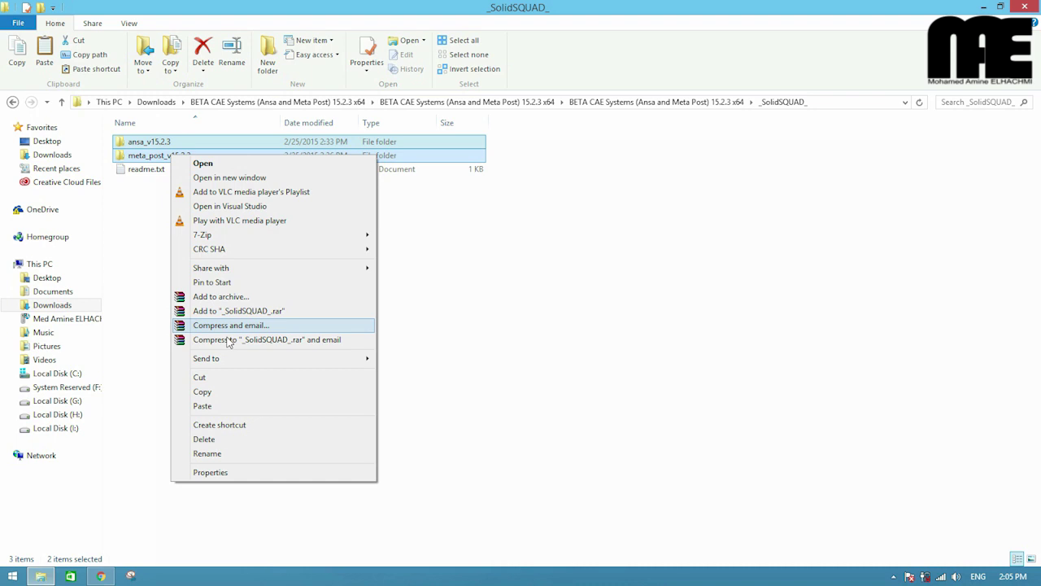
click(234, 399)
click(291, 391)
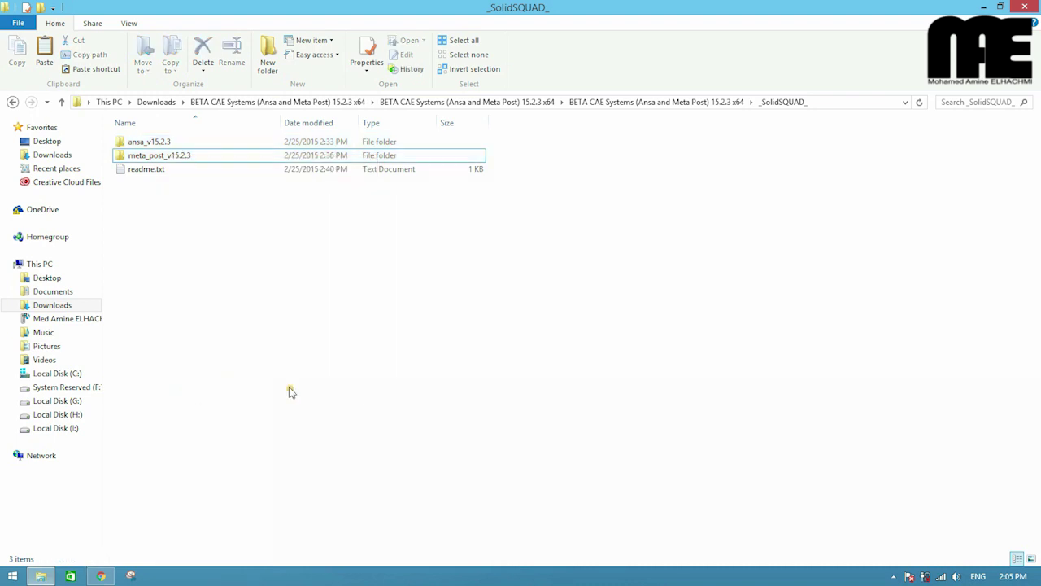
- Open the BETA_CAE_Systems installation folder by following the file location of the ANSA v15.2.3 (64bit) shortcut
click(4, 578)
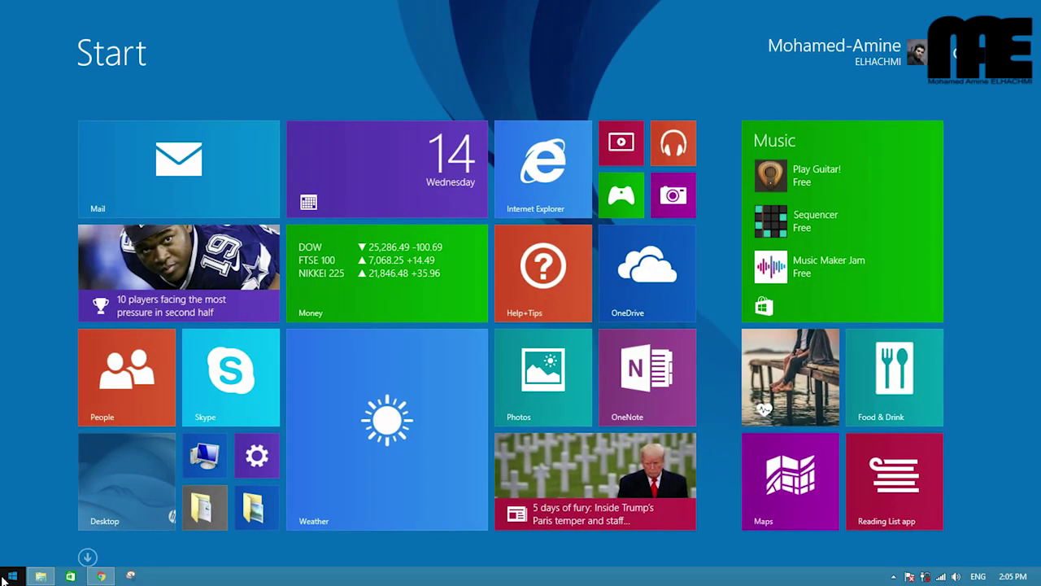
click(87, 557)
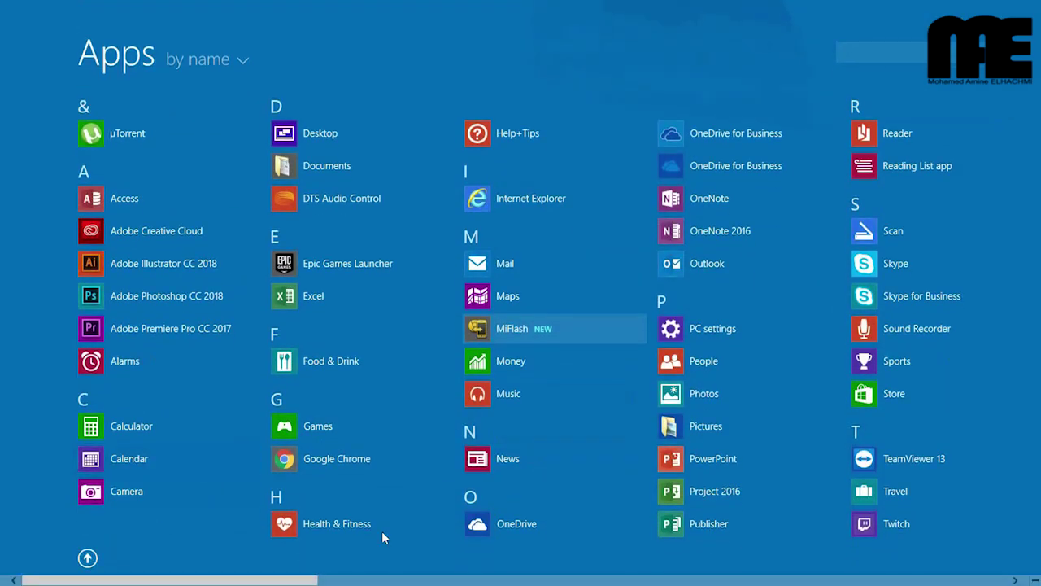
scroll(583, 403, down, 2)
scroll(586, 405, down, 3)
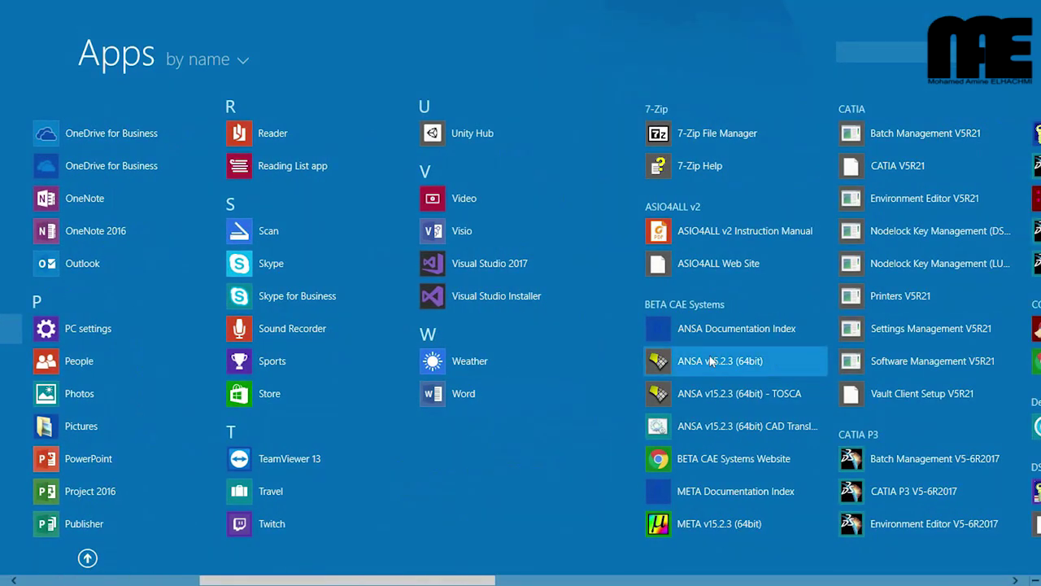
right_click(707, 360)
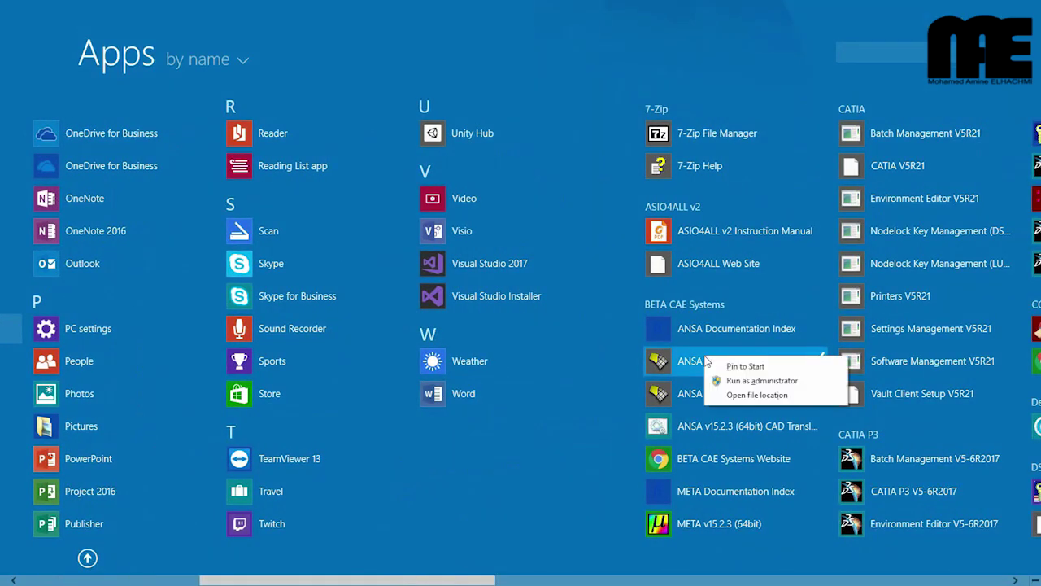
click(758, 395)
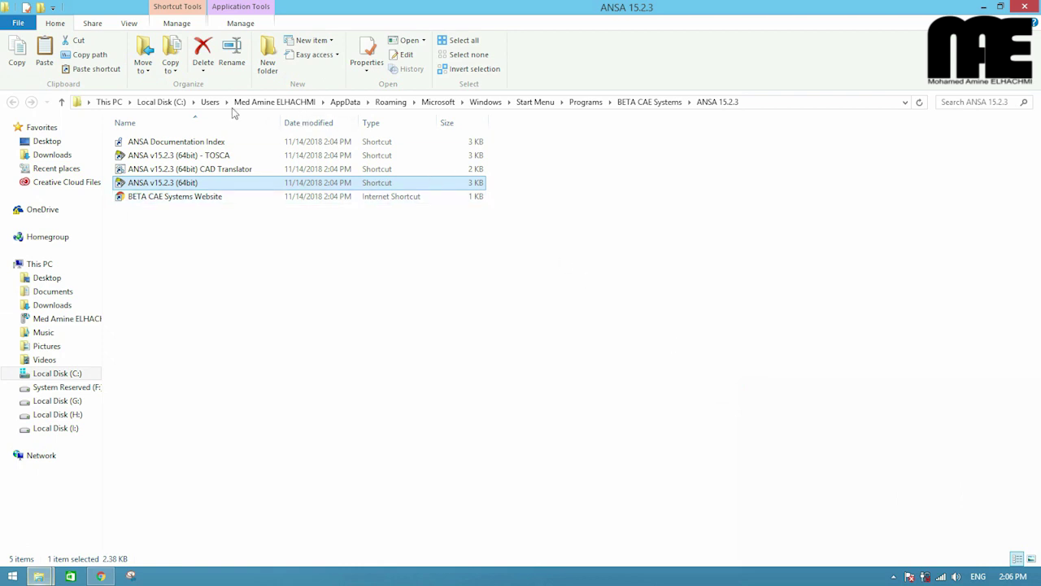
click(178, 185)
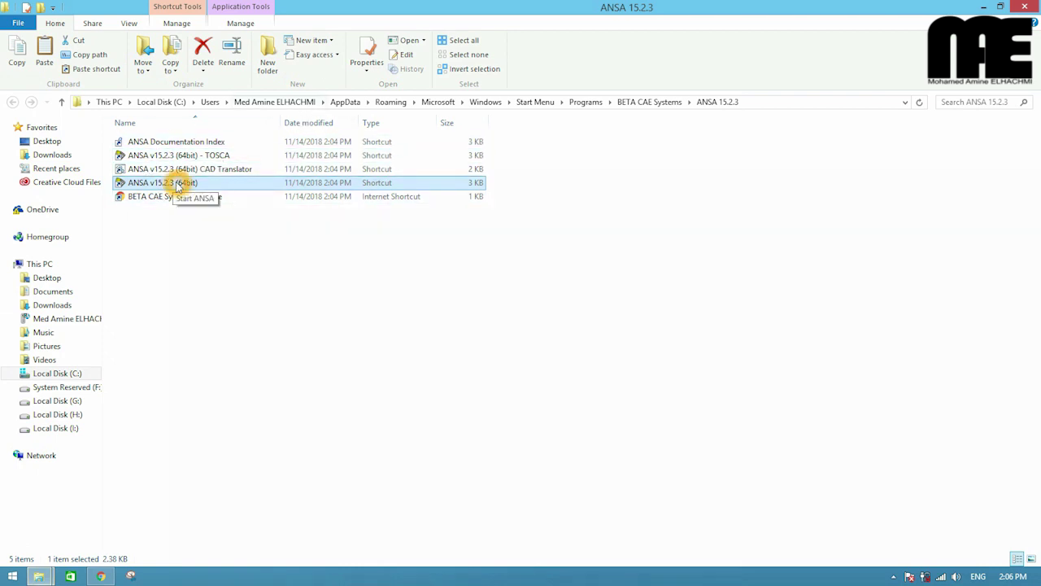
right_click(178, 186)
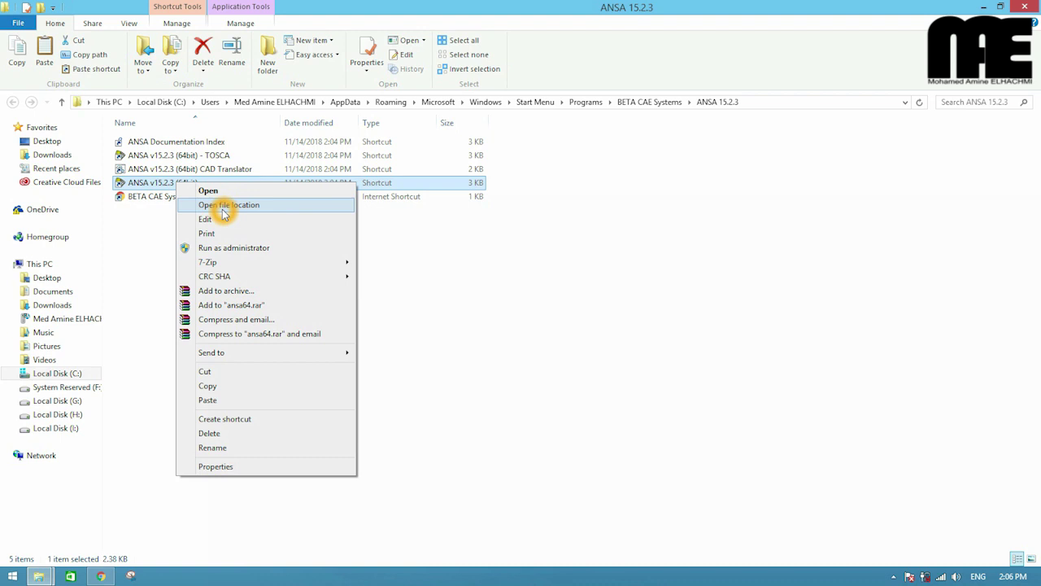
click(224, 207)
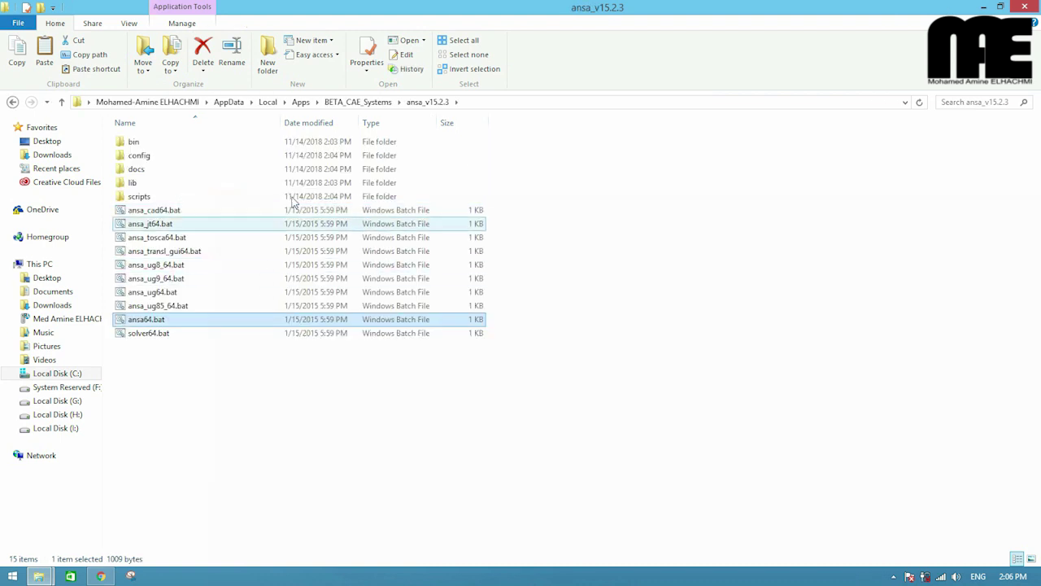
click(377, 104)
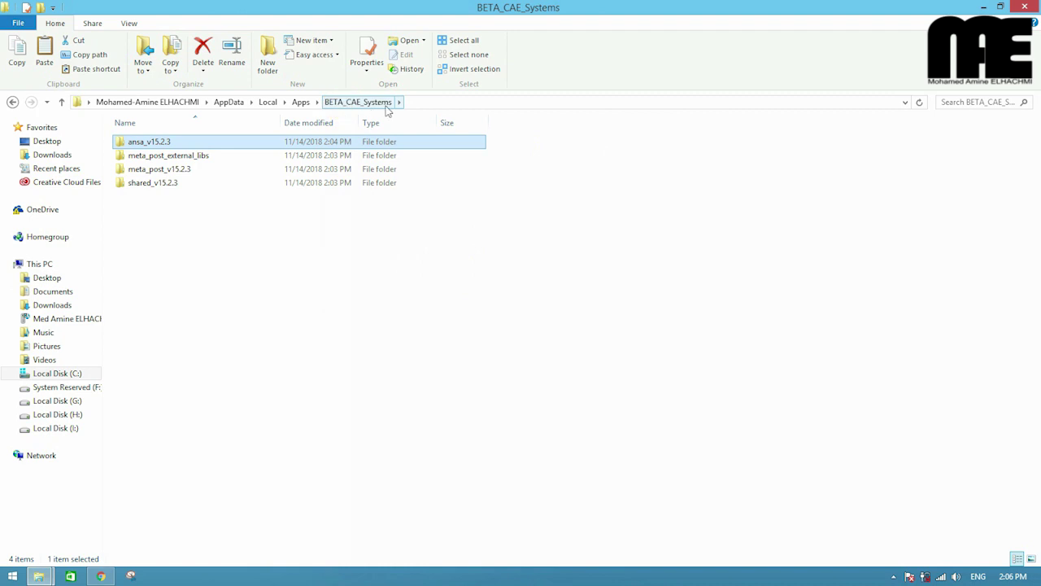
- Paste the ansa_v15.2.3 and meta_post_v15.2.3 folders here, replacing the files in the destination, and minimize both folder windows
click(281, 233)
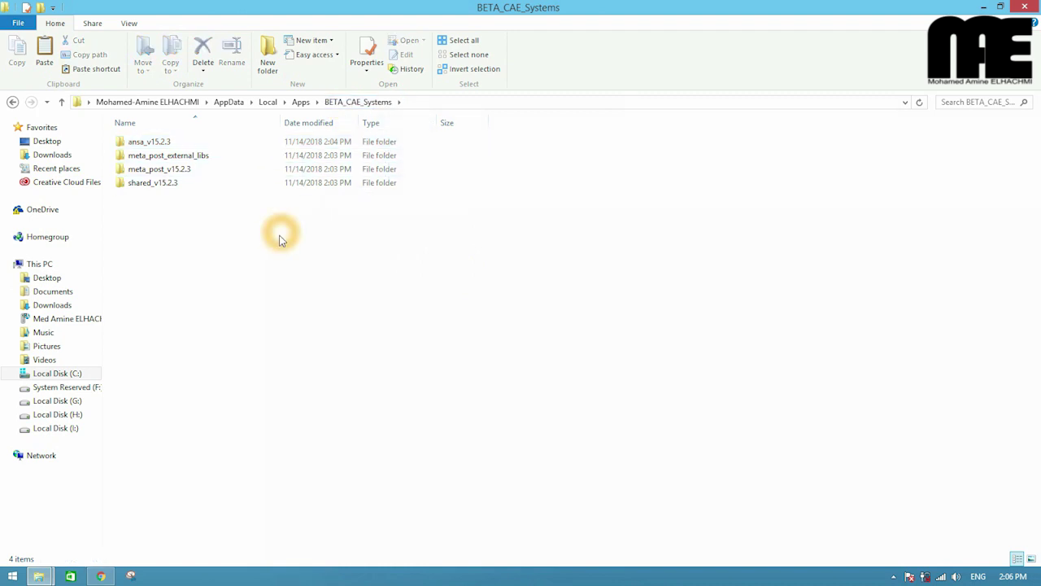
right_click(282, 239)
click(339, 328)
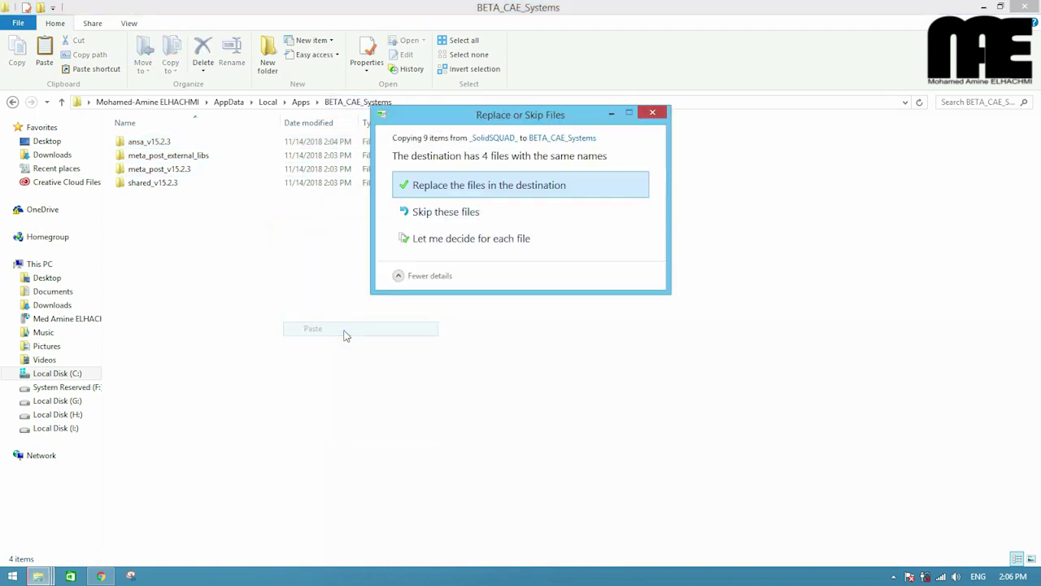
click(431, 185)
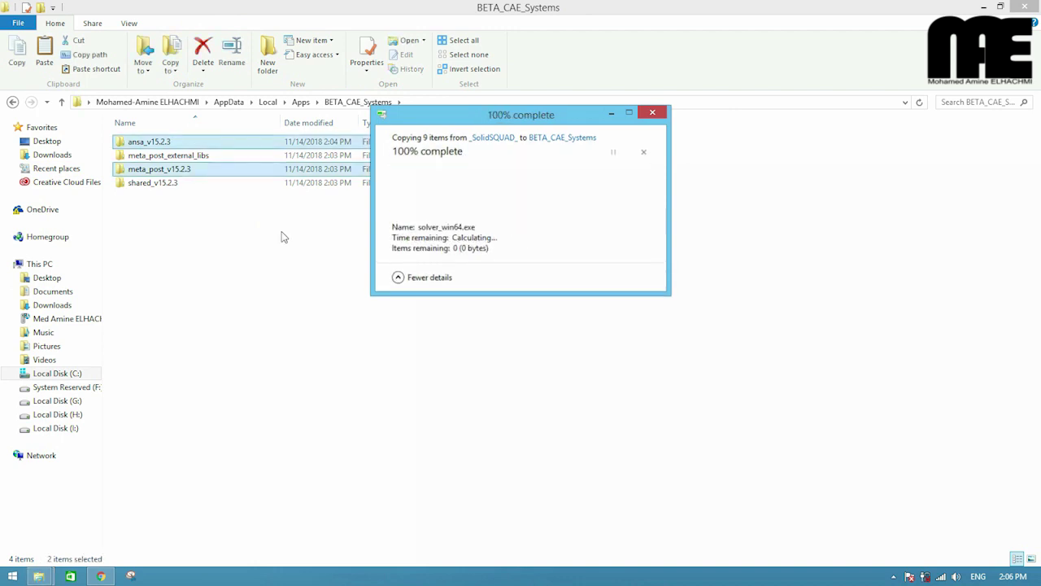
click(985, 7)
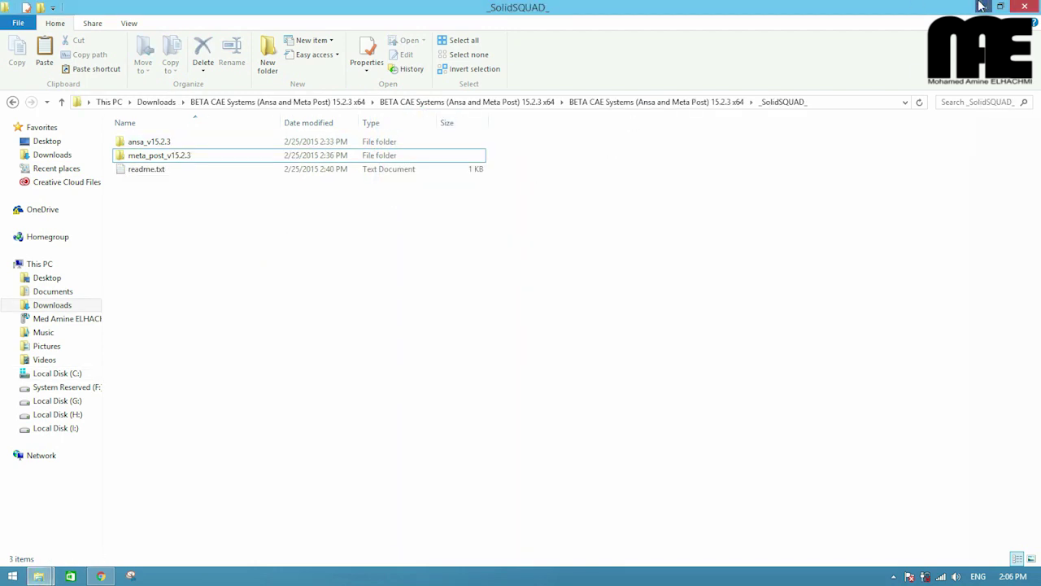
click(984, 7)
- Launch ANSA v15.2.3 (64bit) from the installed apps and start it with the CrashSafety layout
click(12, 576)
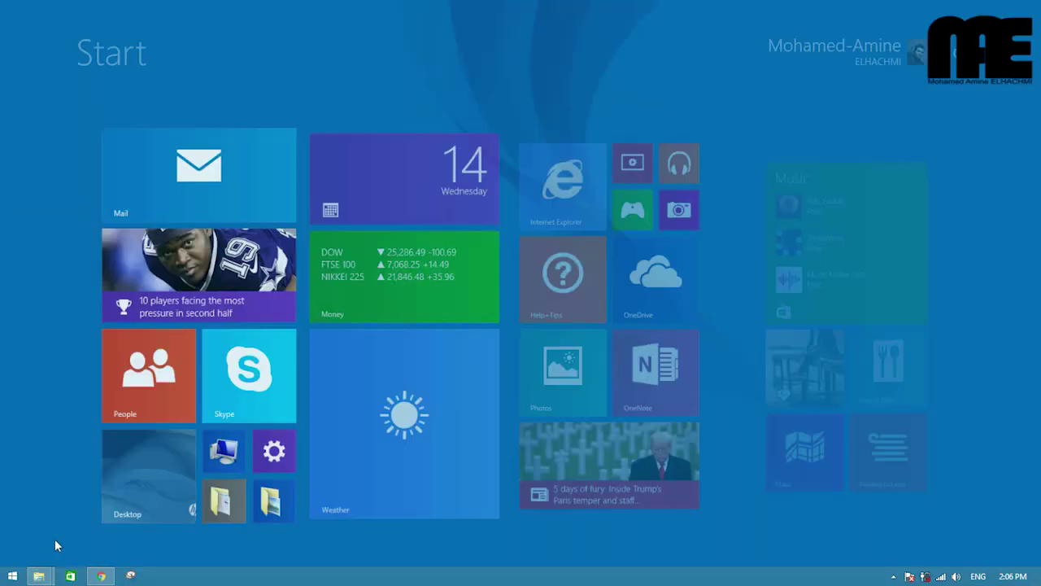
click(88, 555)
scroll(621, 418, down, 5)
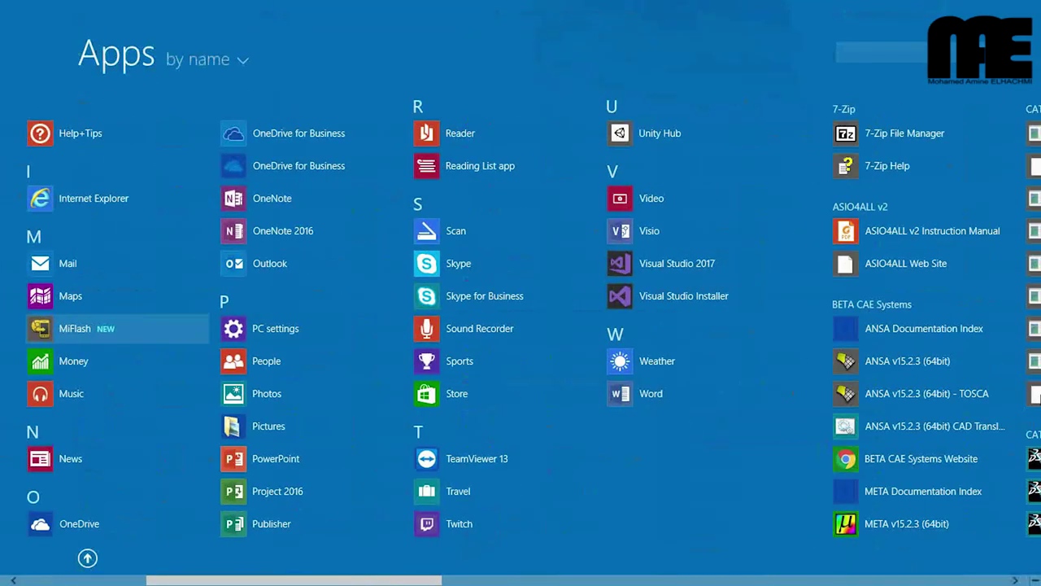
scroll(546, 393, down, 2)
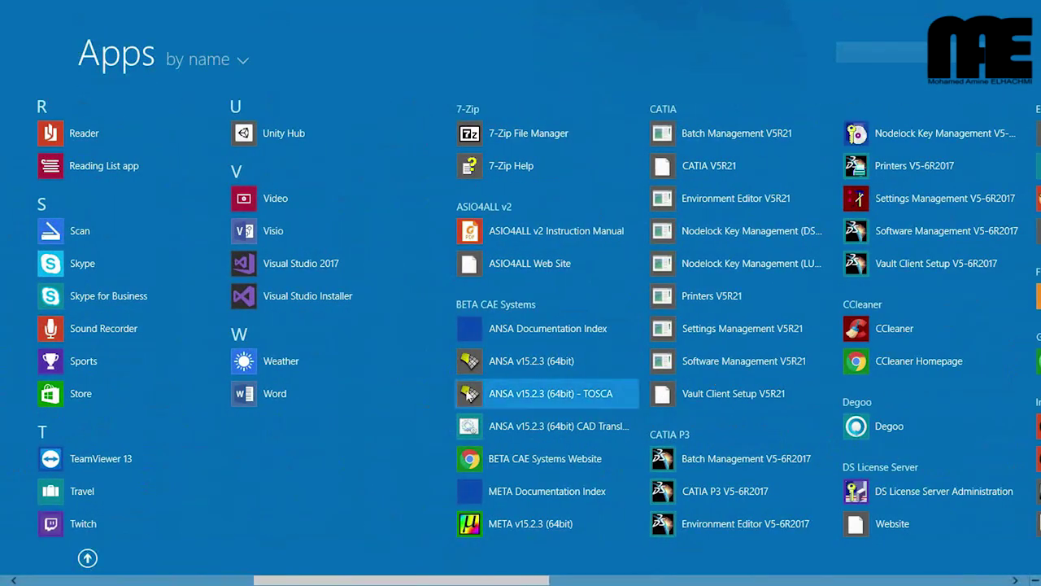
click(499, 362)
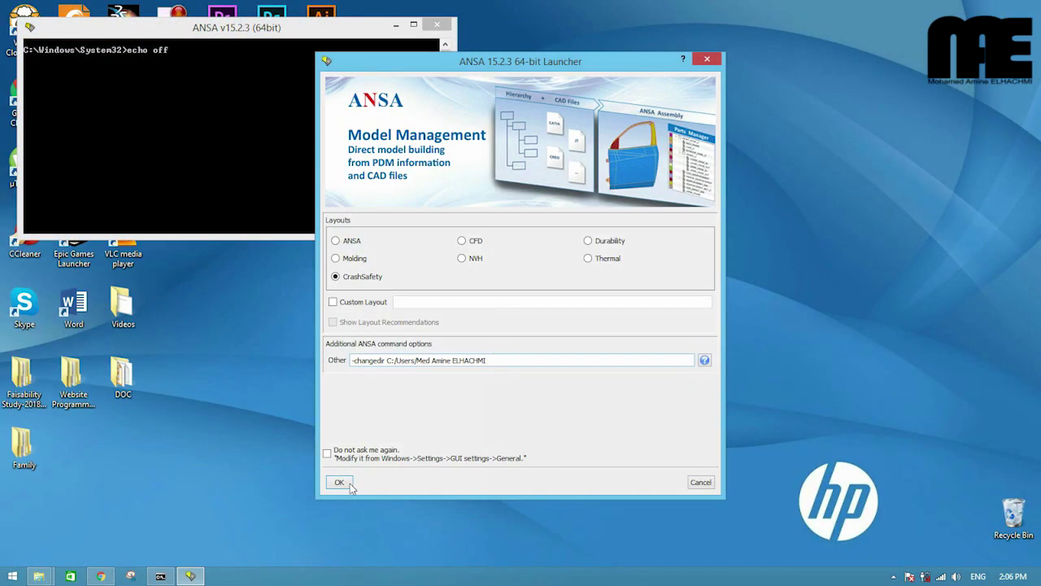
click(350, 484)
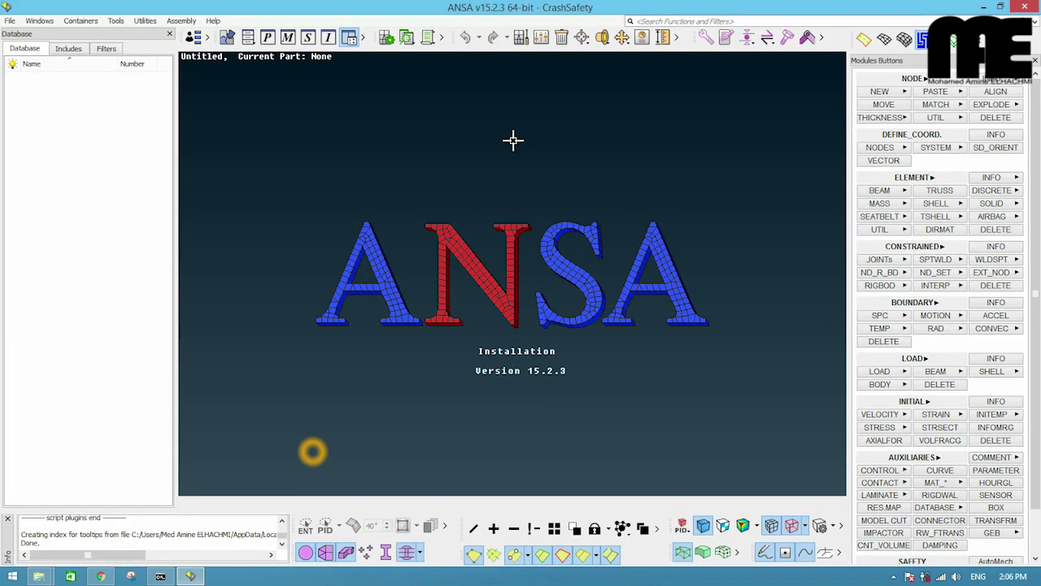
click(291, 421)
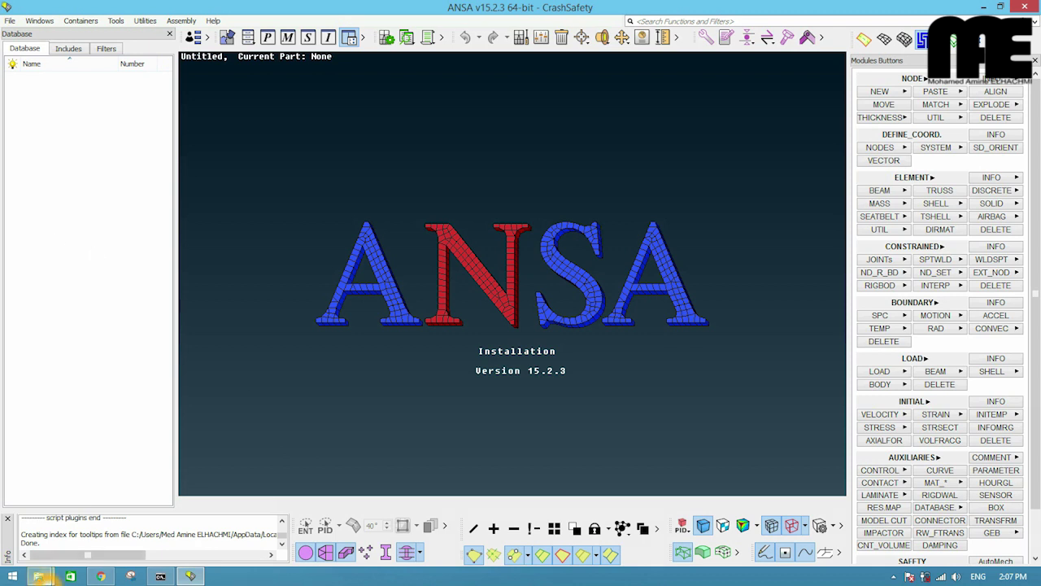
click(39, 576)
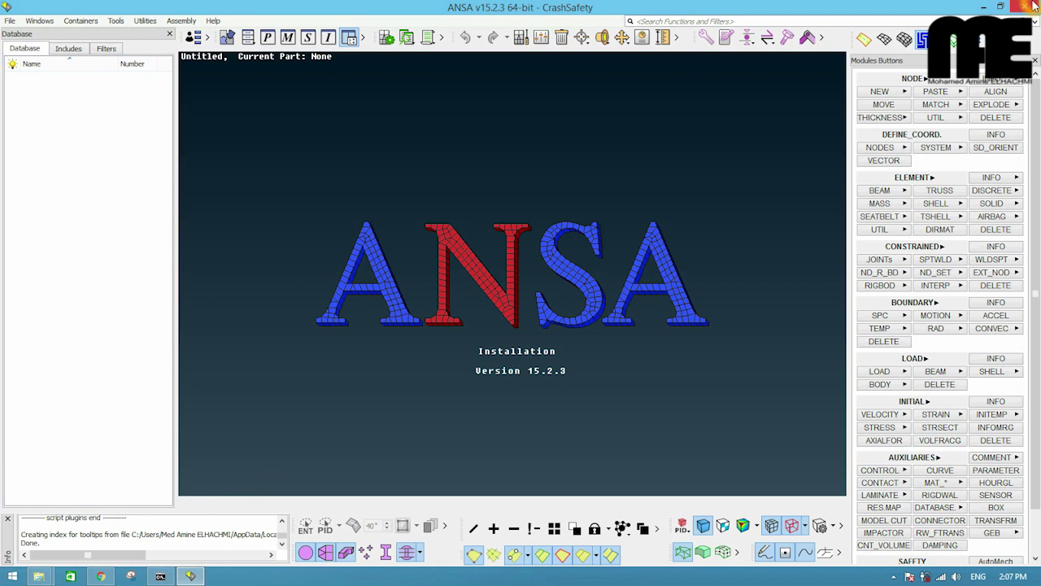
mouse_move(1034, 6)
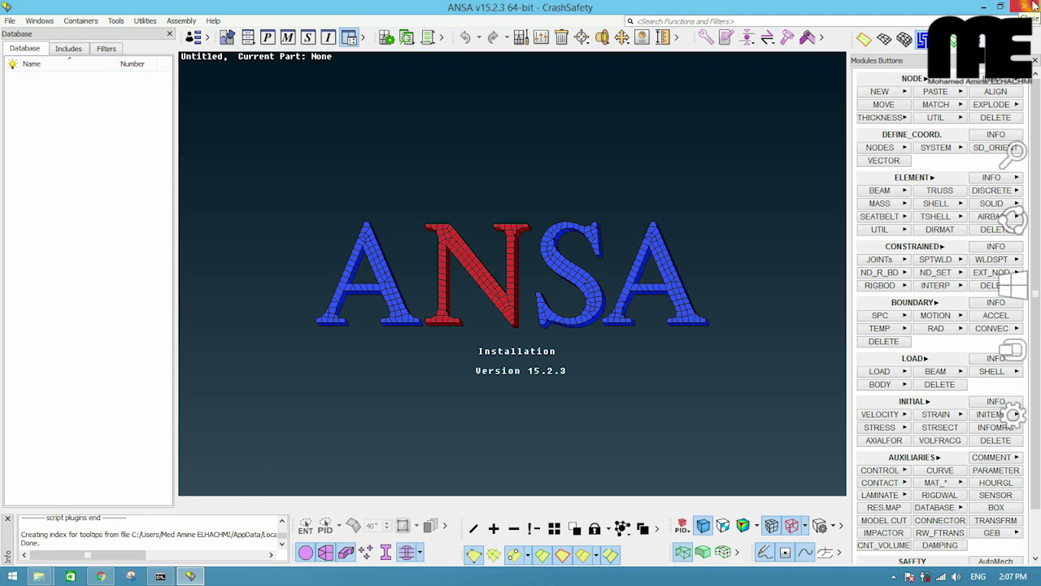